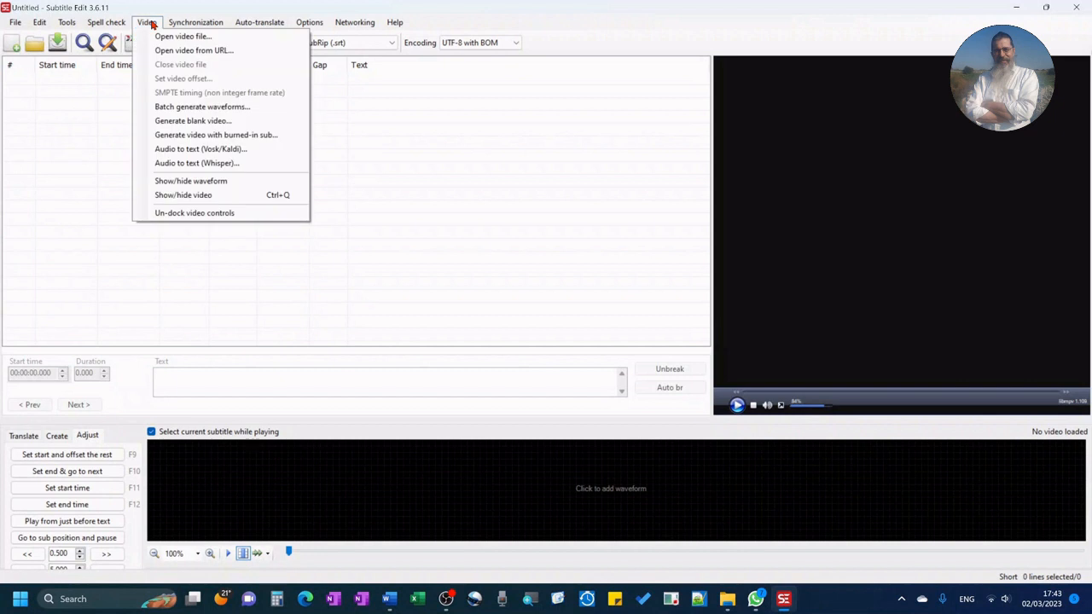
# - Open the video big captions.mp4 and transcribe its audio into subtitles with the Vosk/Kaldi audio-to-text tool
pyautogui.click(162, 37)
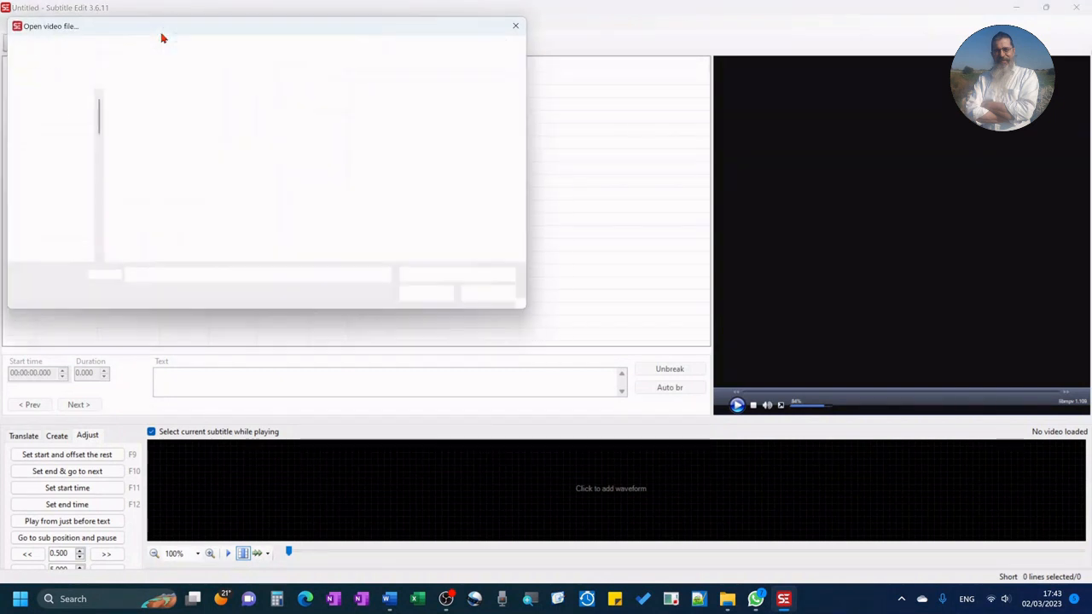
pyautogui.click(149, 121)
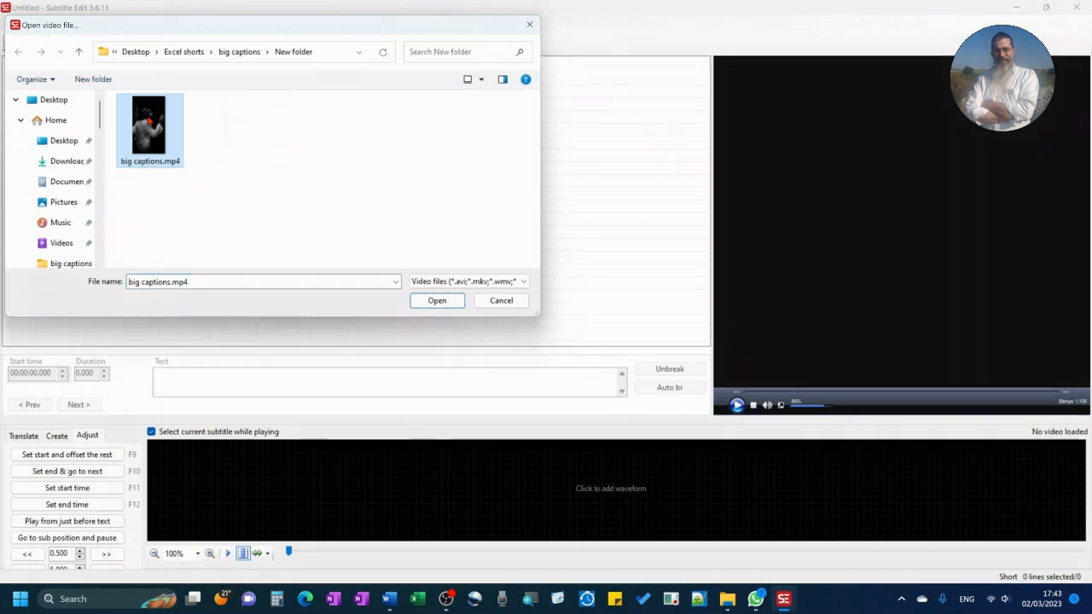
pyautogui.click(436, 301)
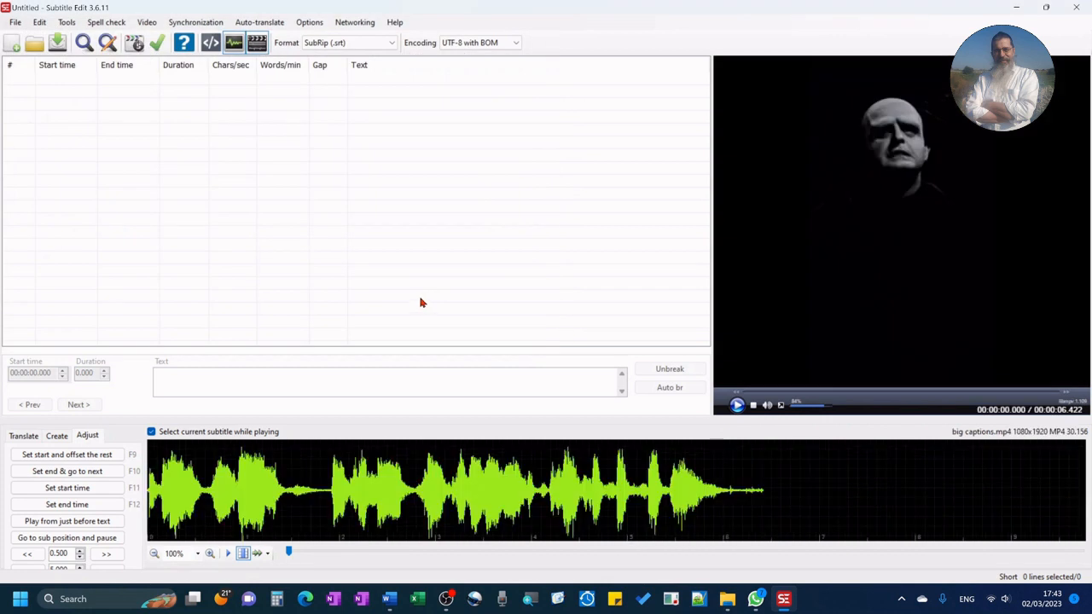
pyautogui.click(146, 23)
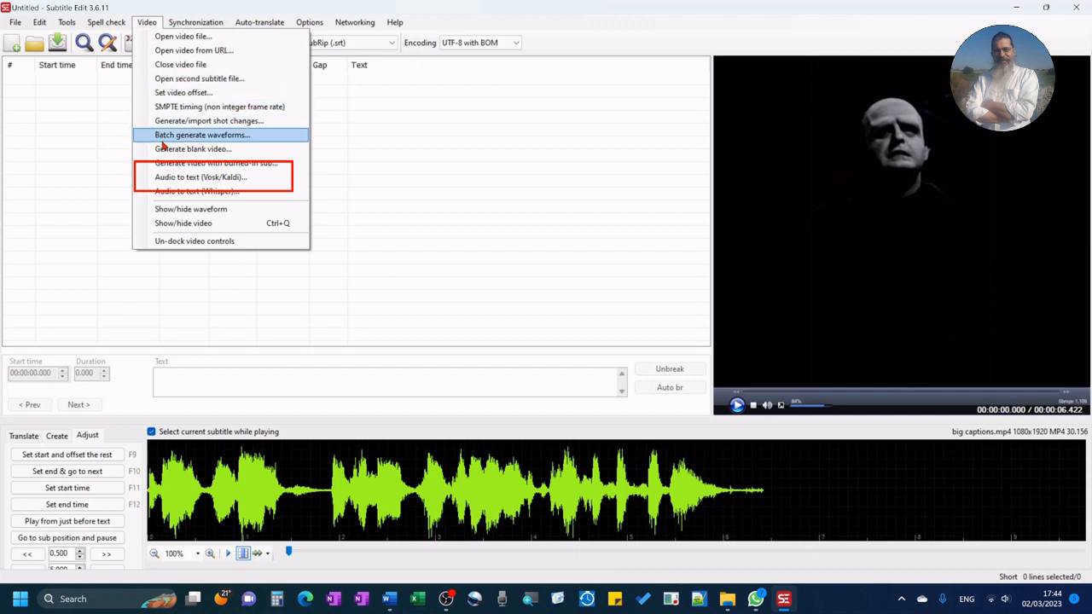
pyautogui.click(182, 182)
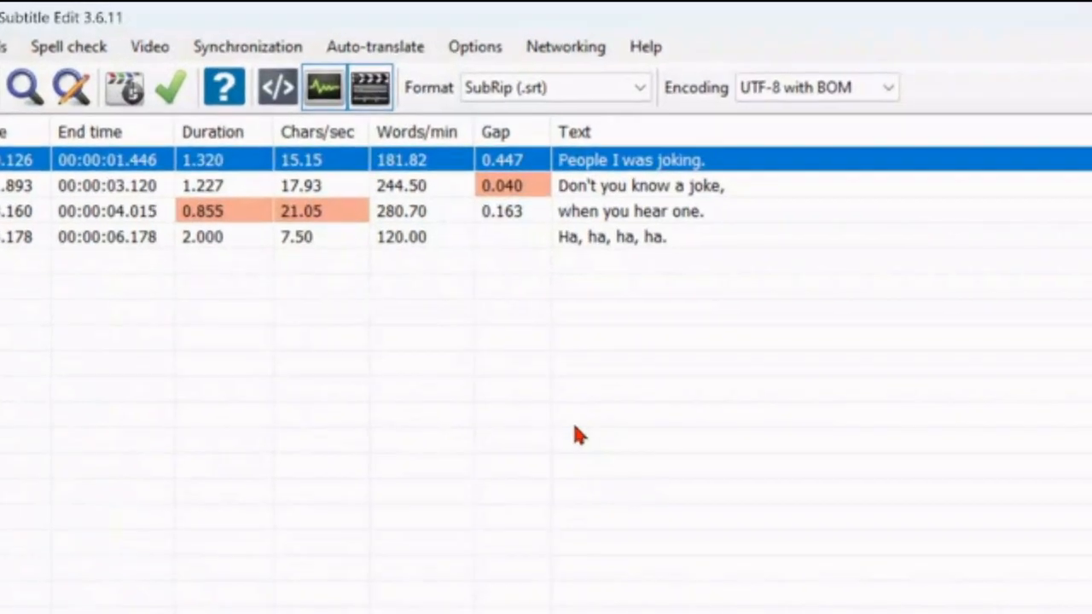
# - Create a new subtitle rules profile named Shorts in the general settings
pyautogui.click(492, 59)
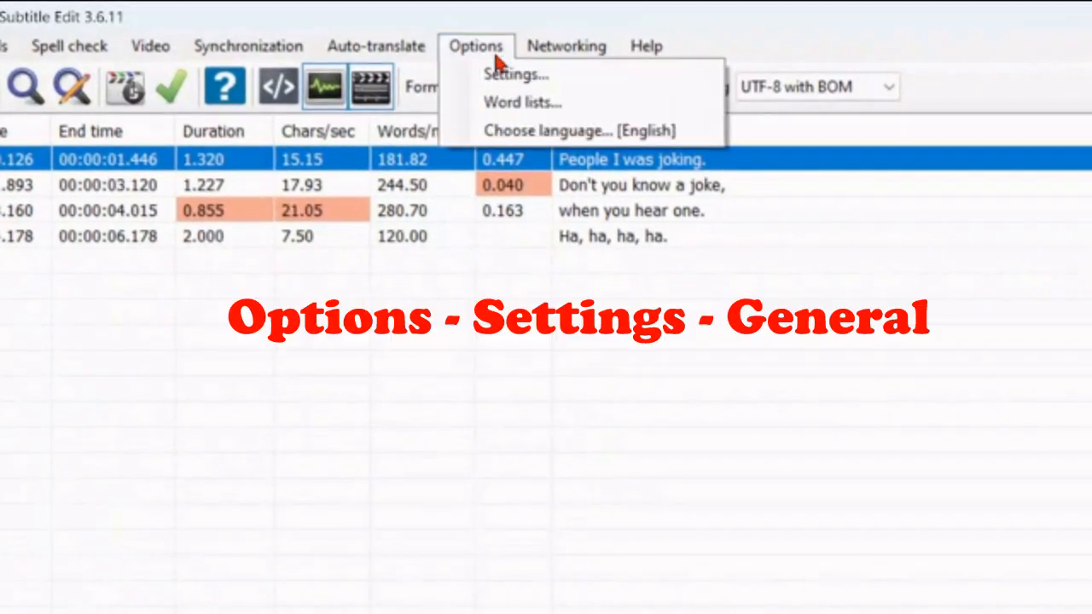
pyautogui.click(512, 75)
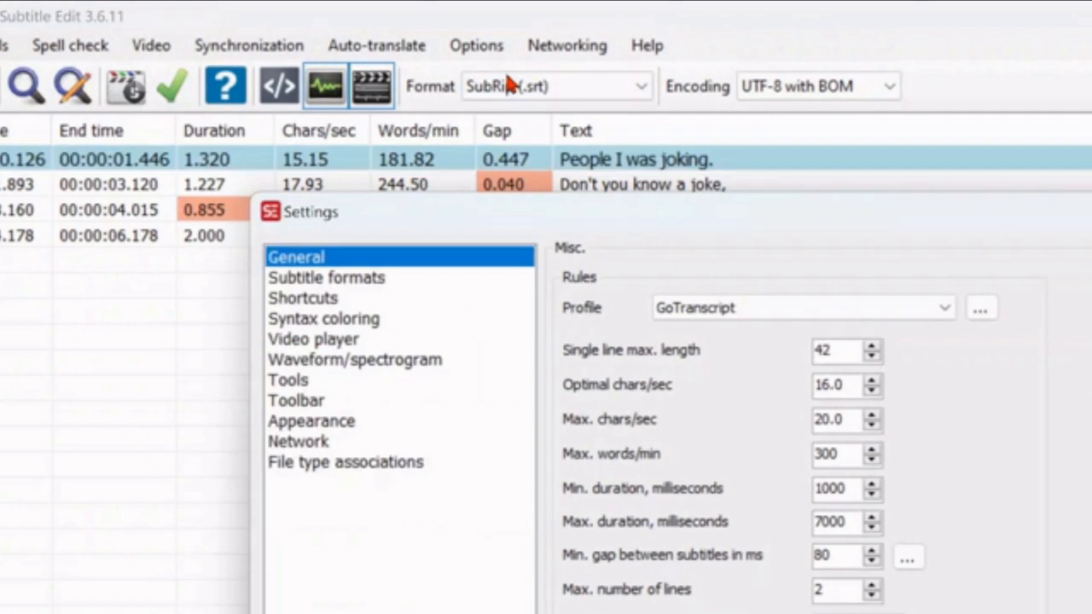
pyautogui.click(979, 308)
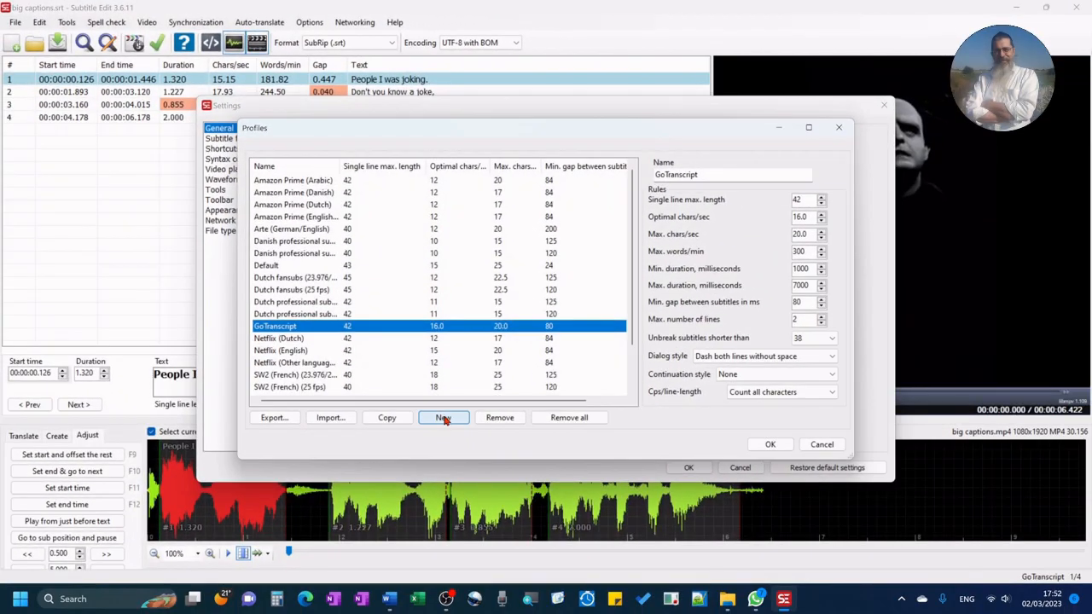
pyautogui.click(443, 418)
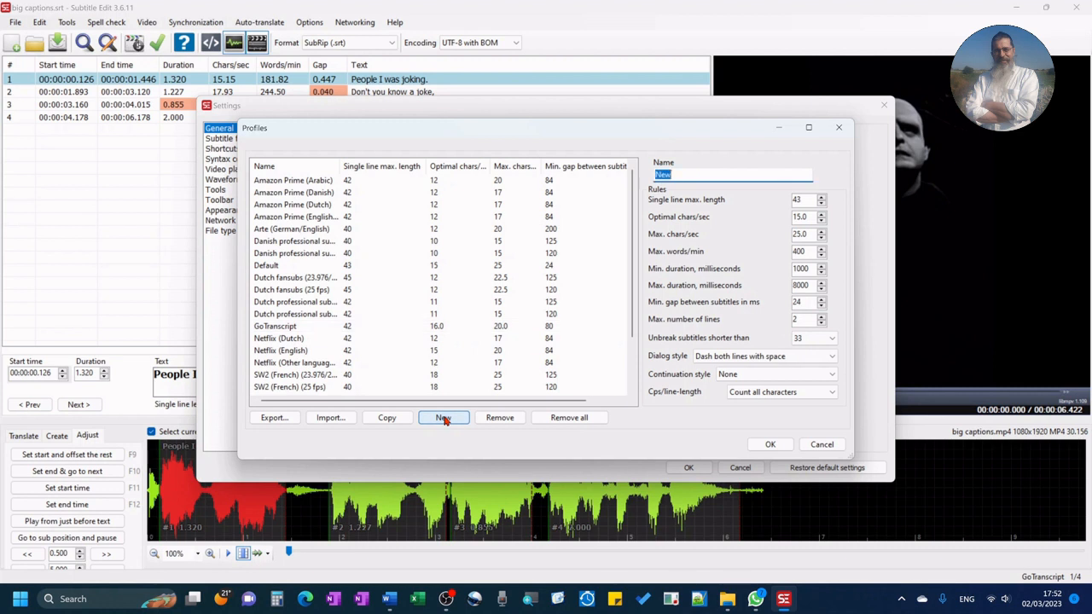
pyautogui.write('Shorts')
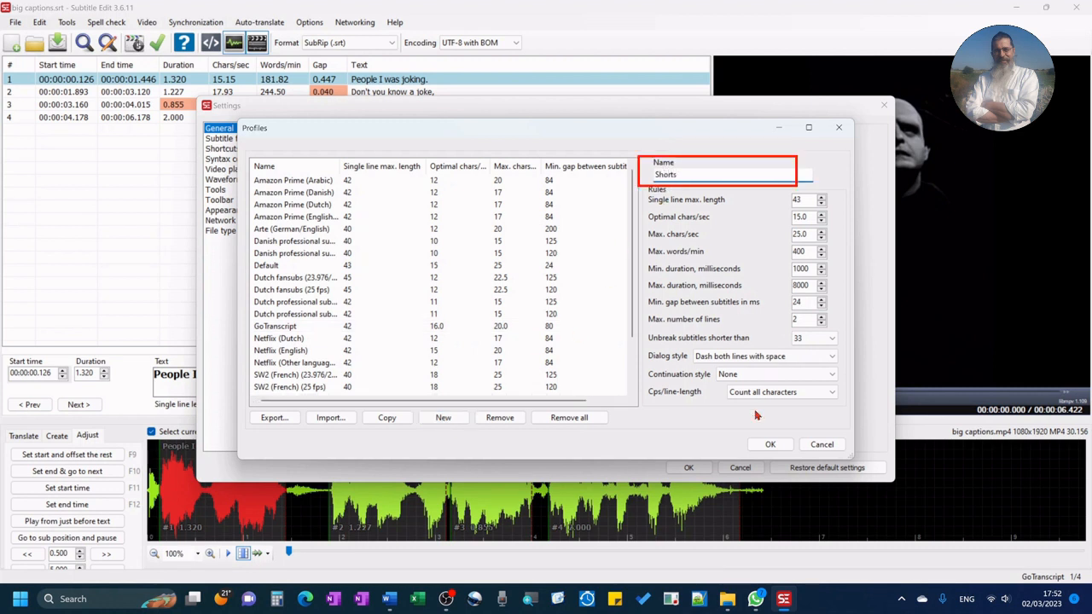
pyautogui.click(769, 445)
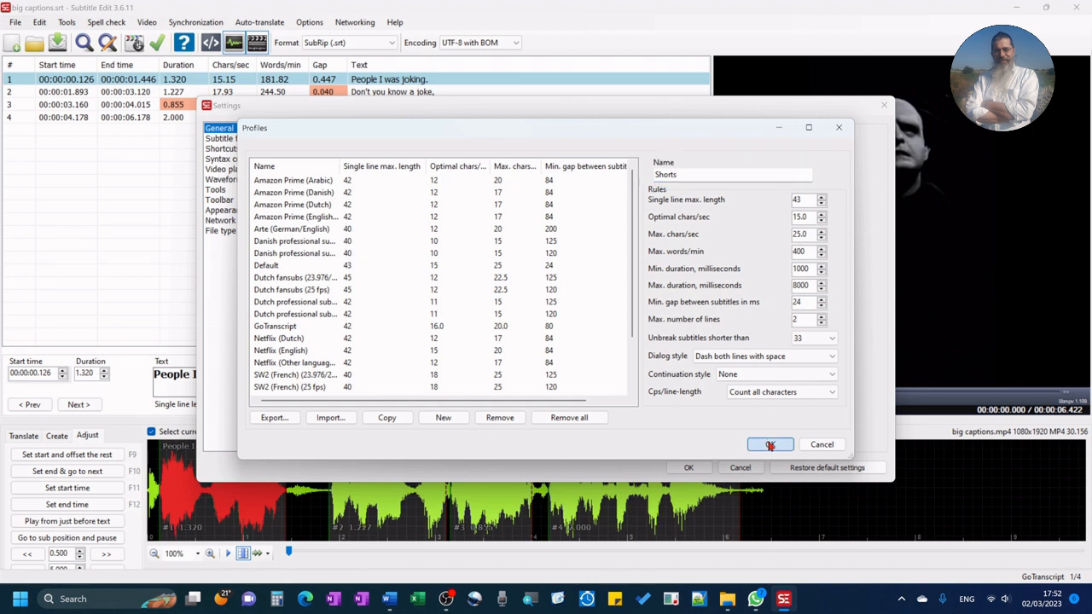
# - Make Shorts the active rules profile and set its single line maximum length to 10
pyautogui.click(544, 154)
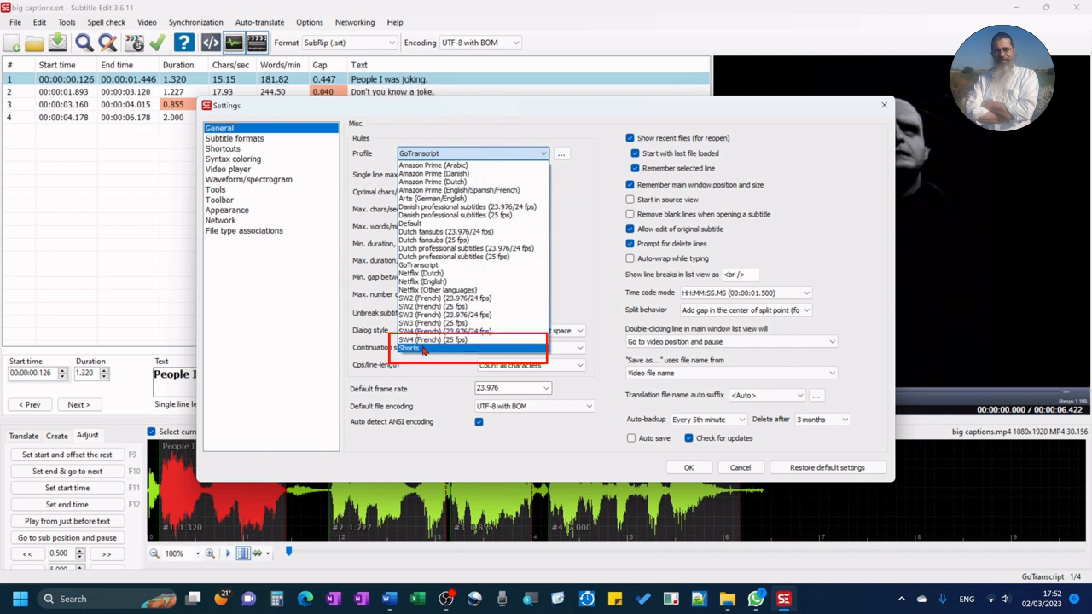
pyautogui.click(424, 349)
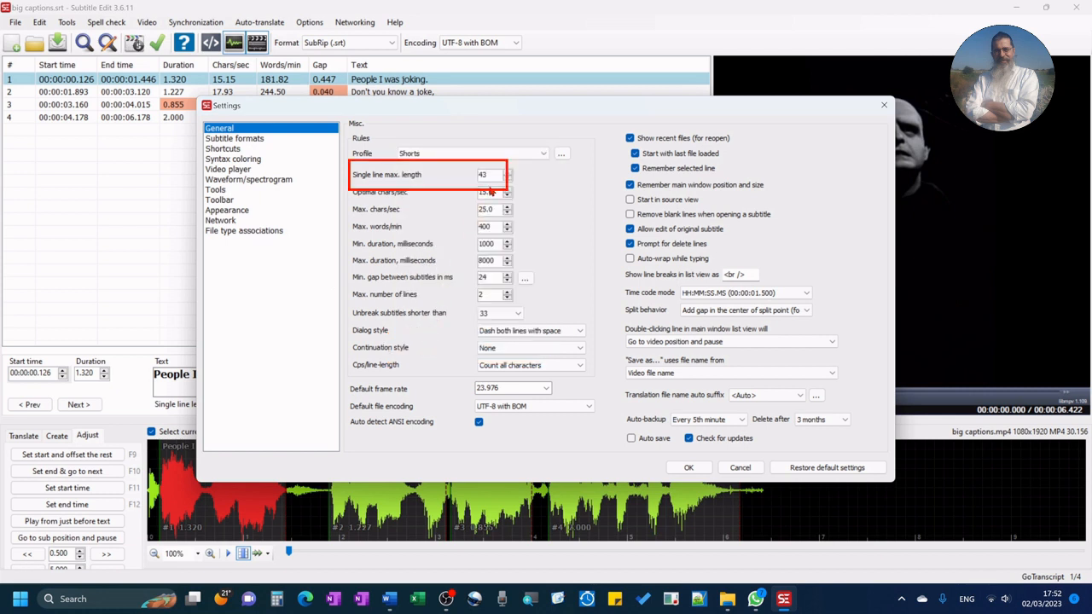
pyautogui.moveTo(488, 175); pyautogui.dragTo(462, 177)
pyautogui.write('10')
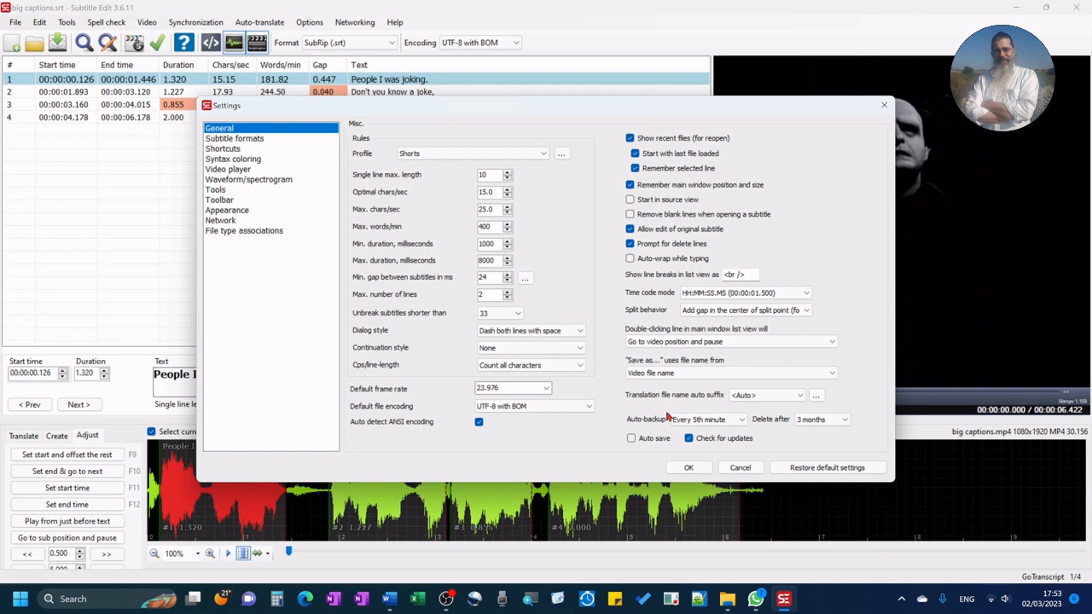
pyautogui.click(690, 468)
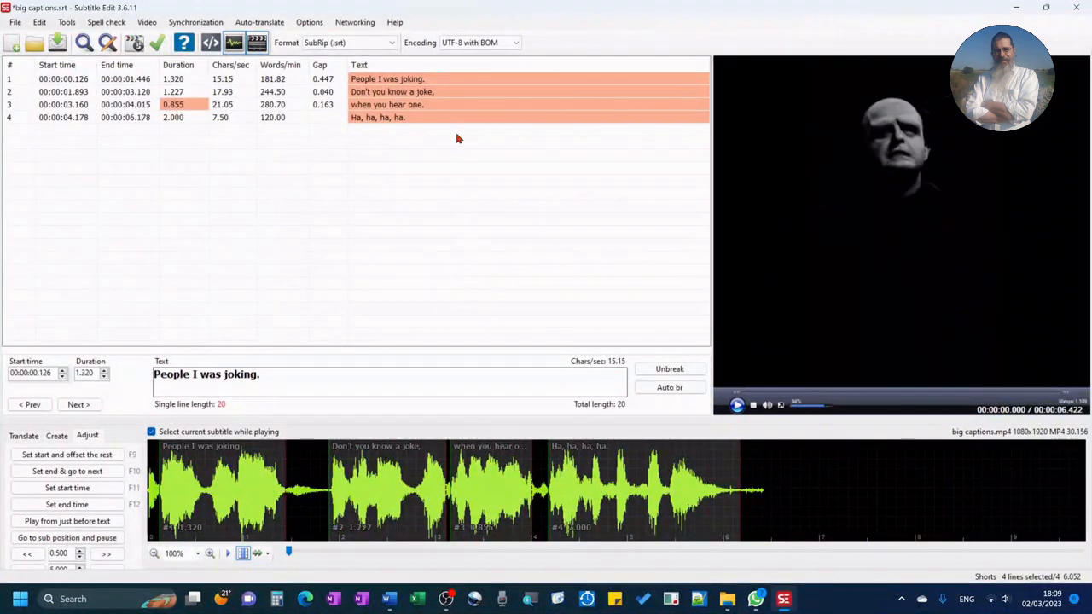
# - Auto-break all the subtitle lines
pyautogui.click(448, 81)
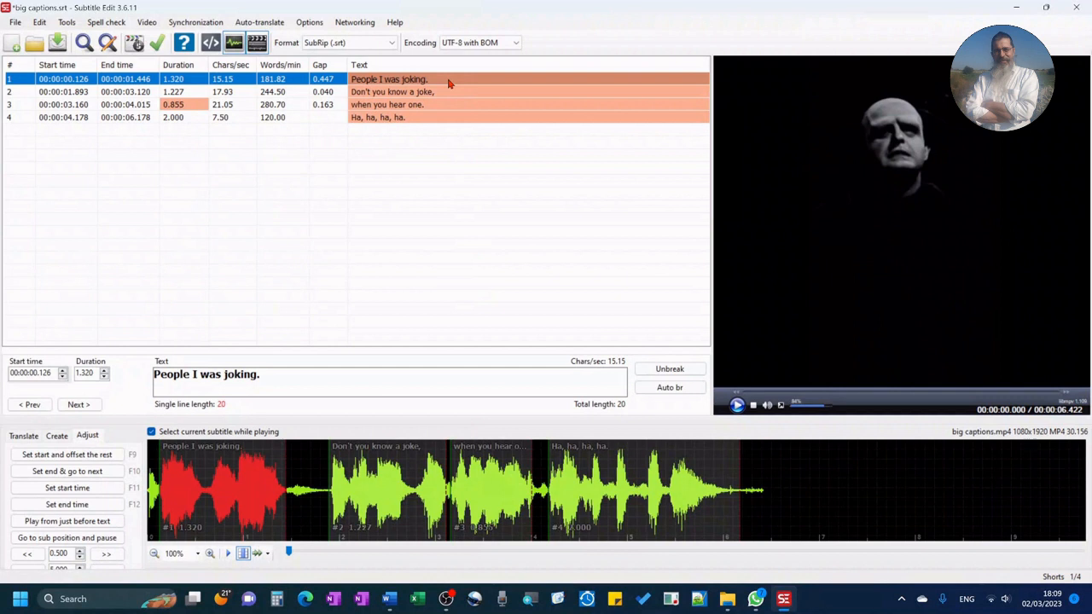
pyautogui.hotkey('ctrl', 'a')
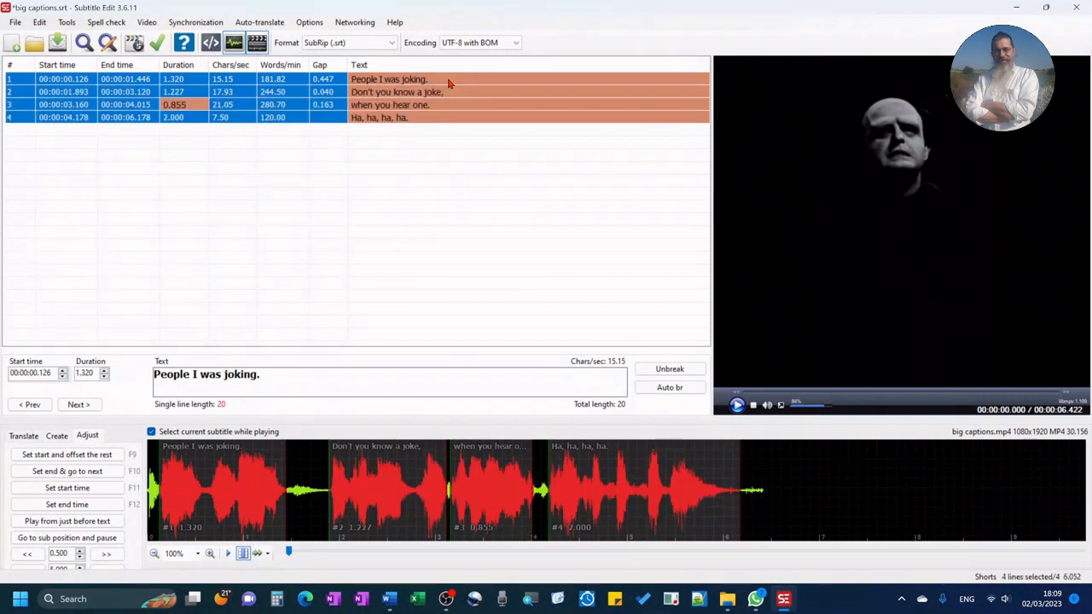
pyautogui.click(669, 388)
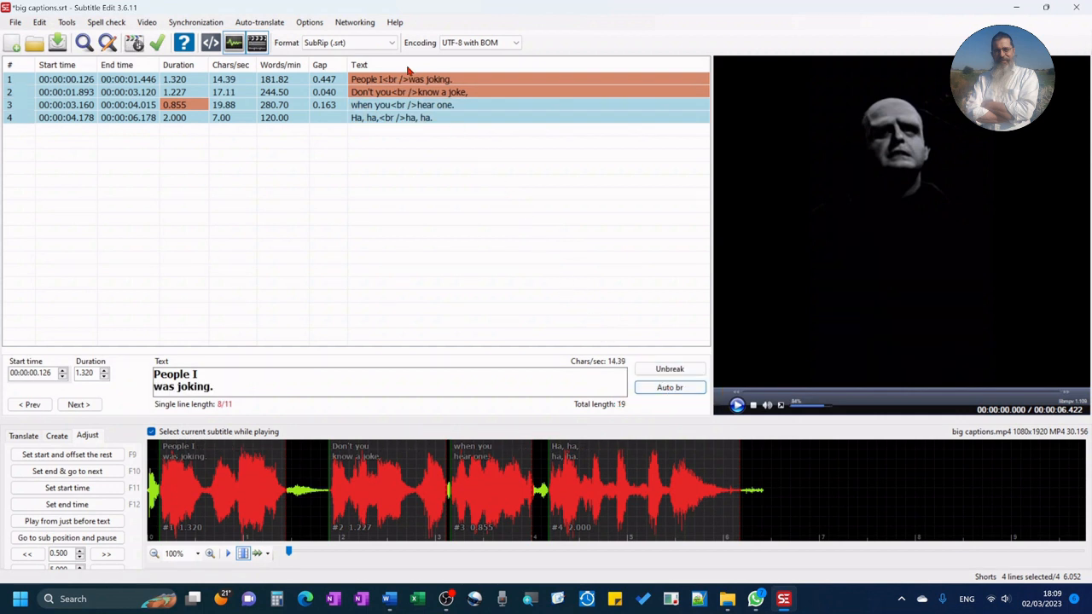
# - Change the subtitle format to Advanced Sub Station Alpha (.ass) and add a new style named Shorts to the file
pyautogui.click(392, 44)
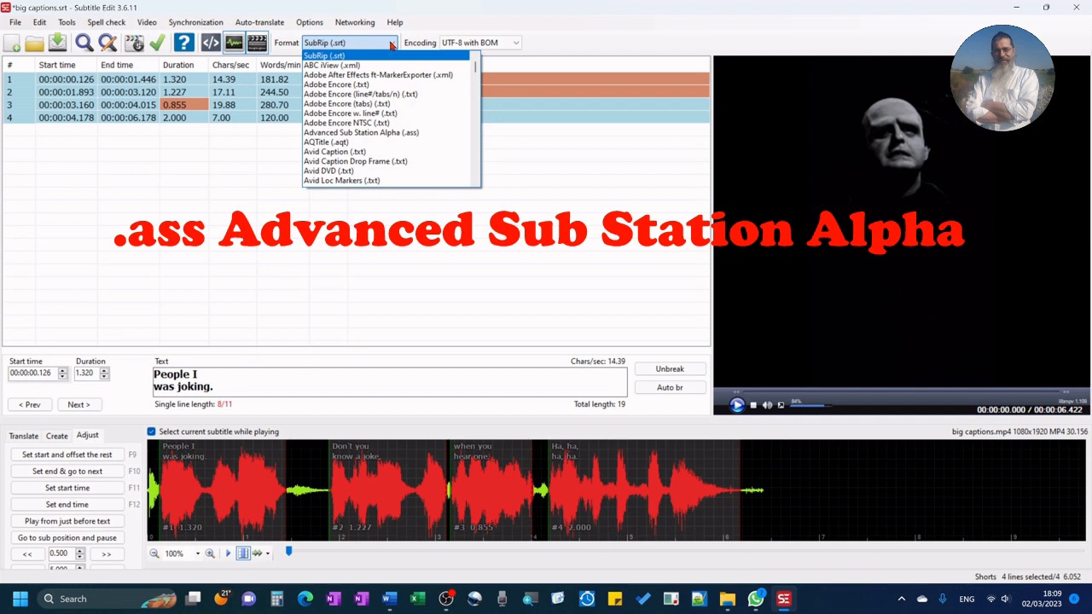
pyautogui.click(413, 133)
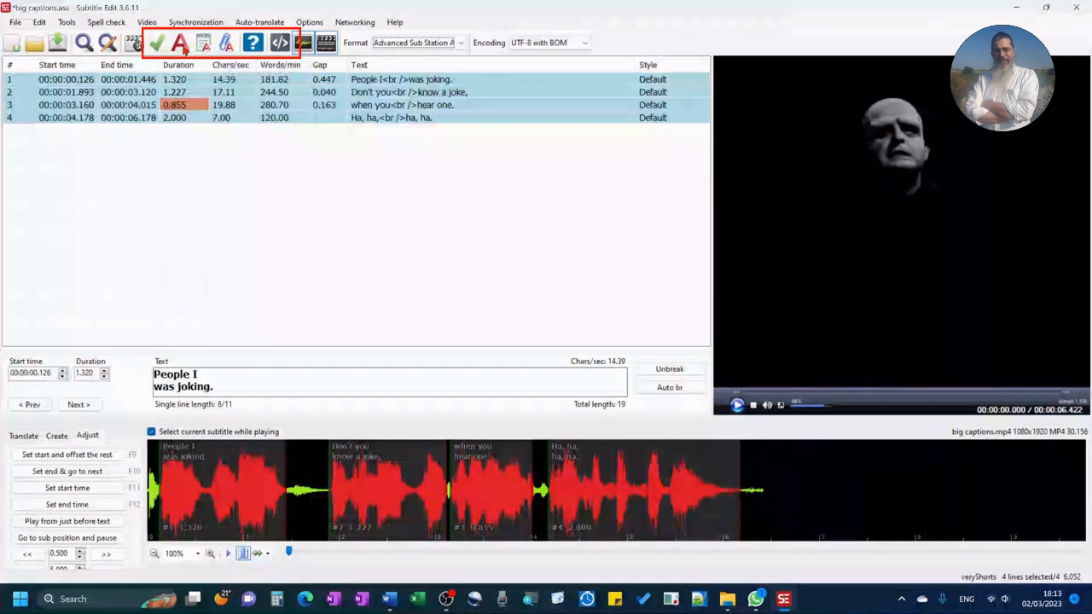
pyautogui.click(181, 46)
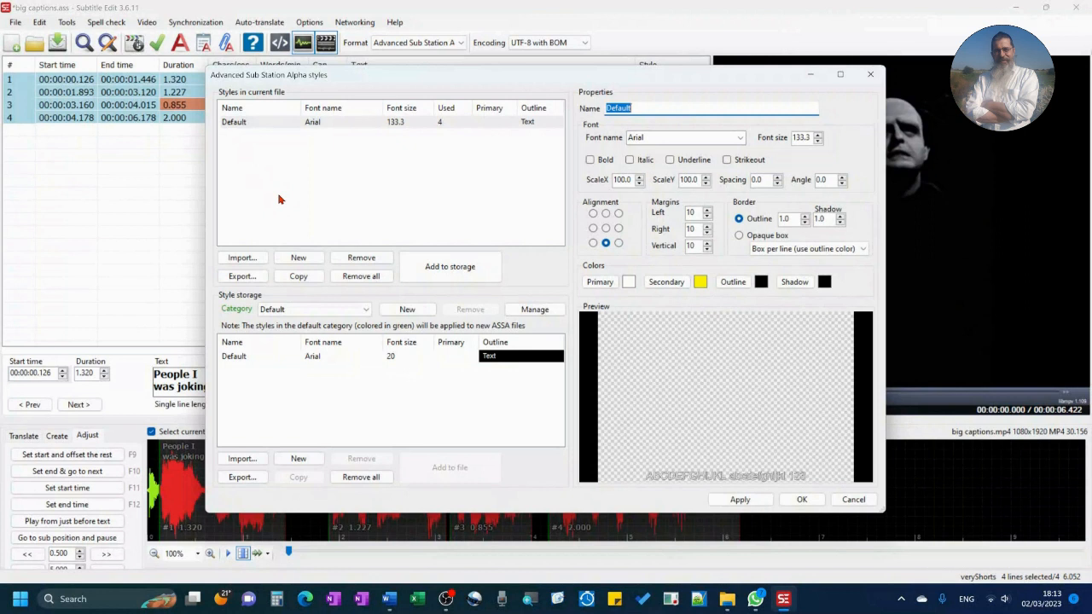
pyautogui.click(302, 258)
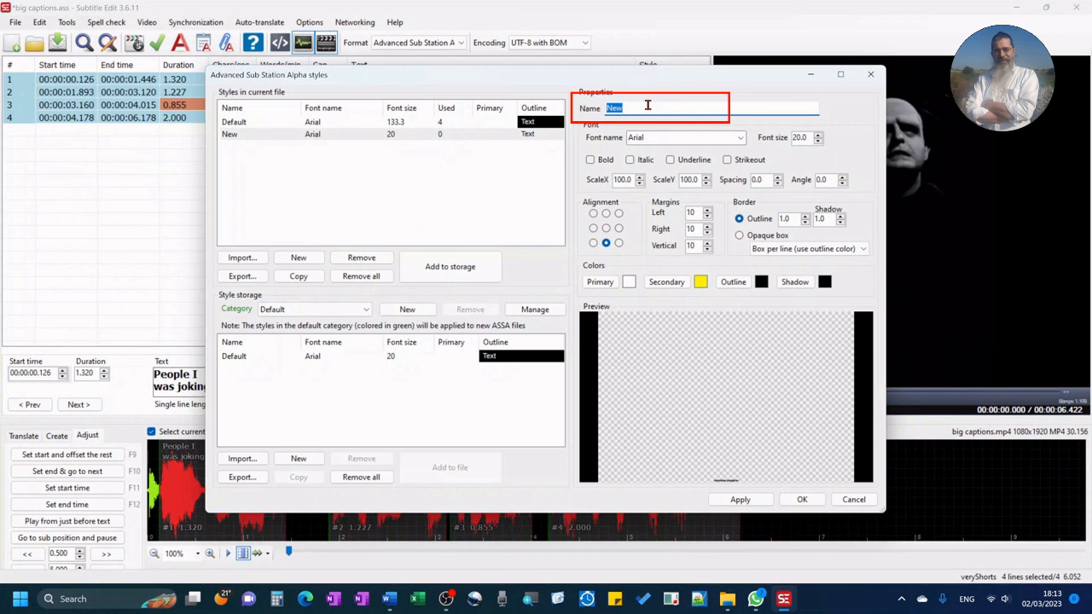
pyautogui.write('Shorts')
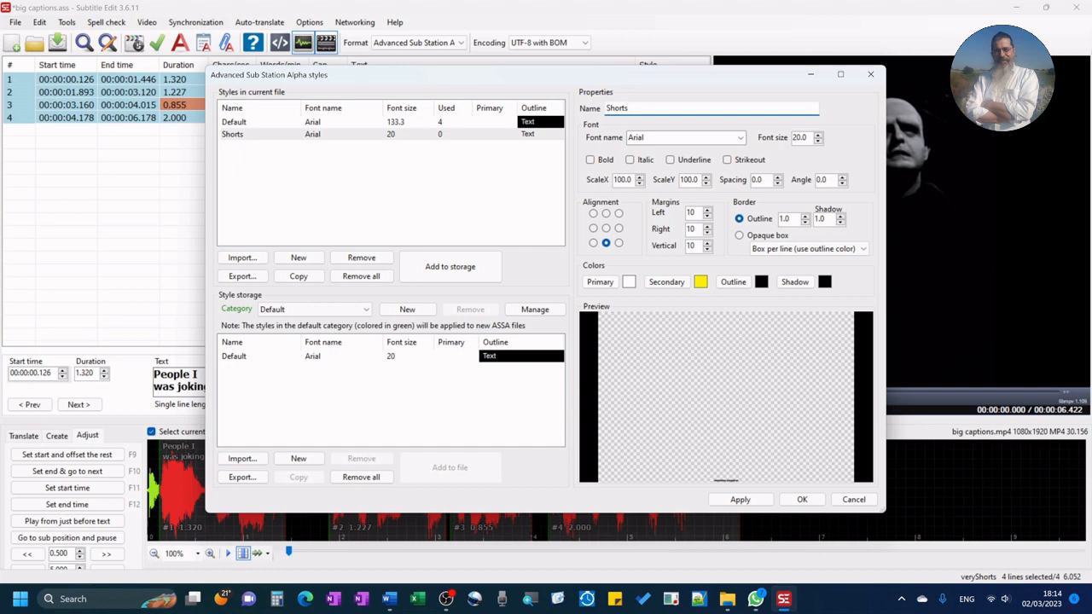
pyautogui.click(803, 499)
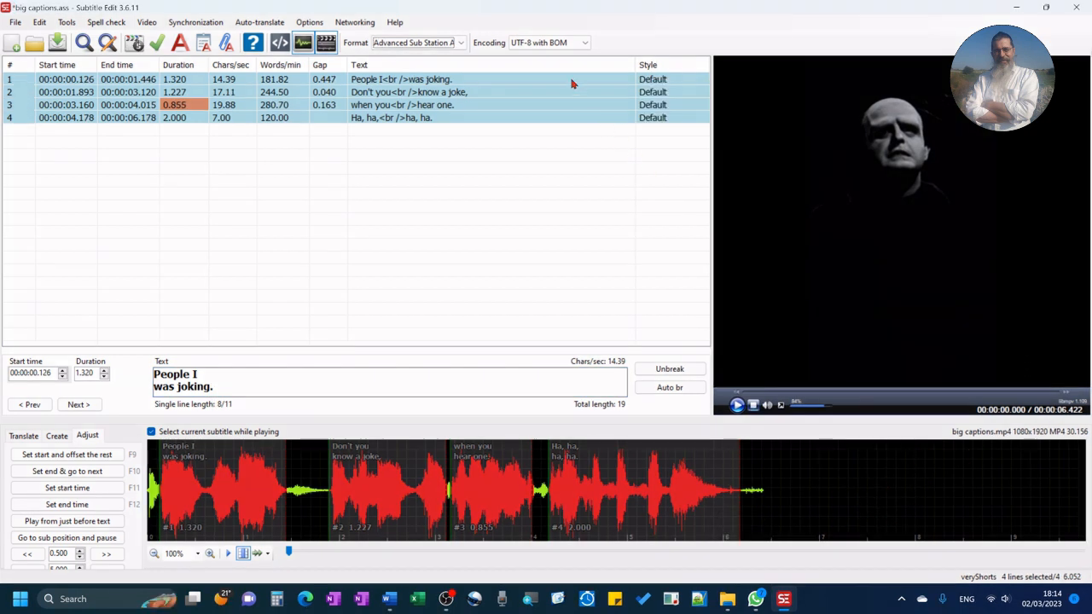
# - Apply the Shorts style to all the subtitle lines
pyautogui.click(573, 82)
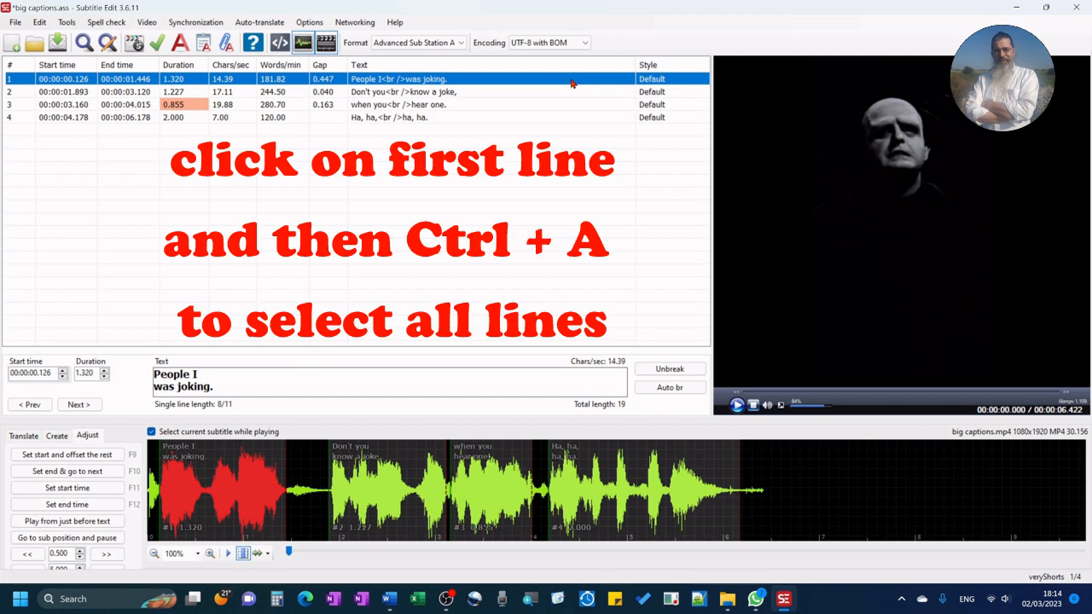
pyautogui.hotkey('ctrl', 'a')
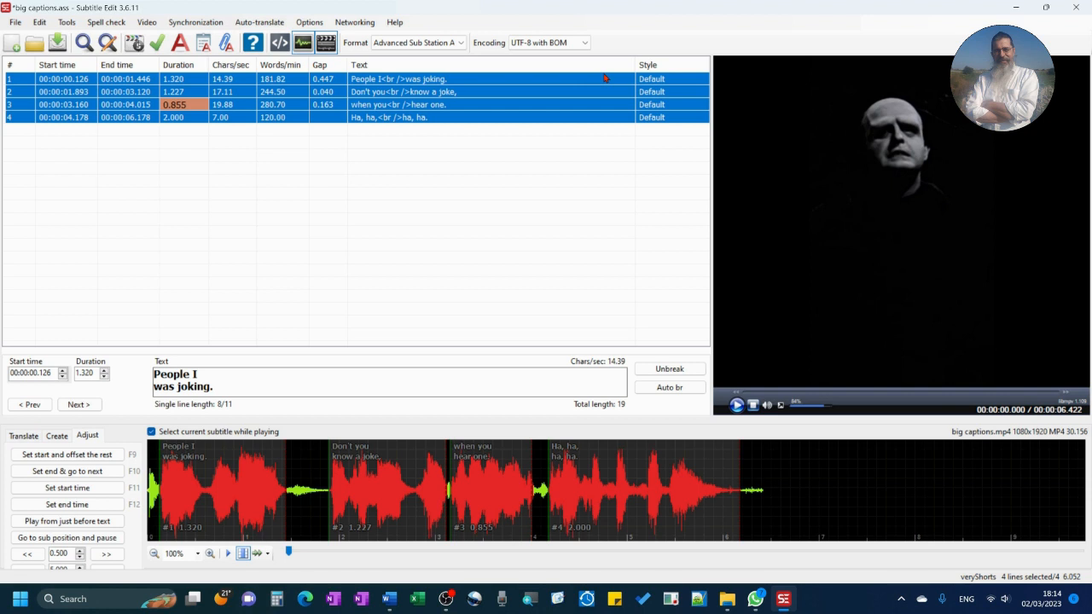
pyautogui.rightClick(650, 80)
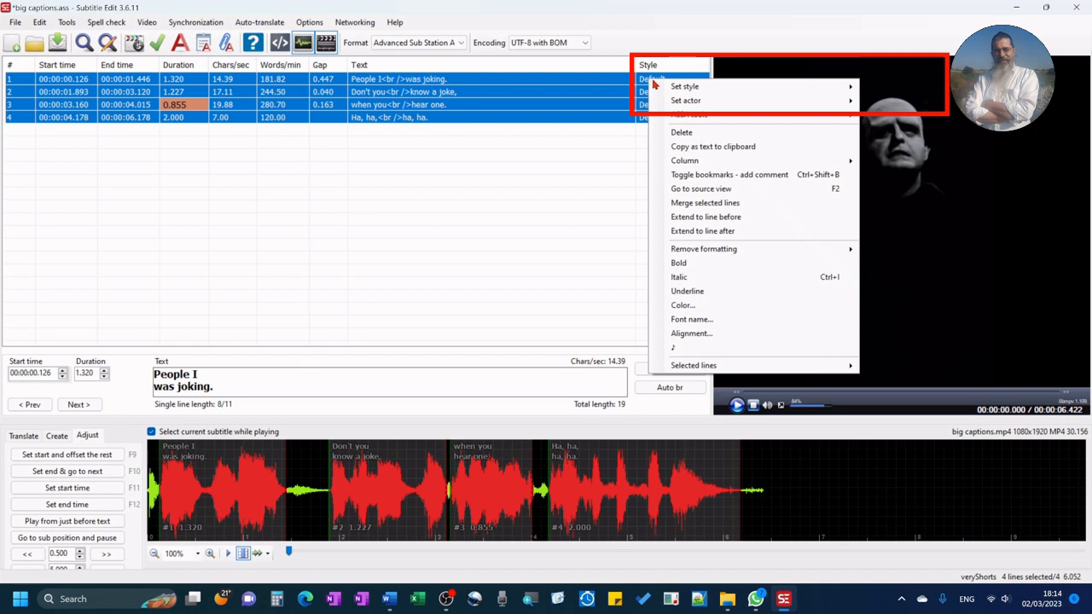
pyautogui.moveTo(684, 88)
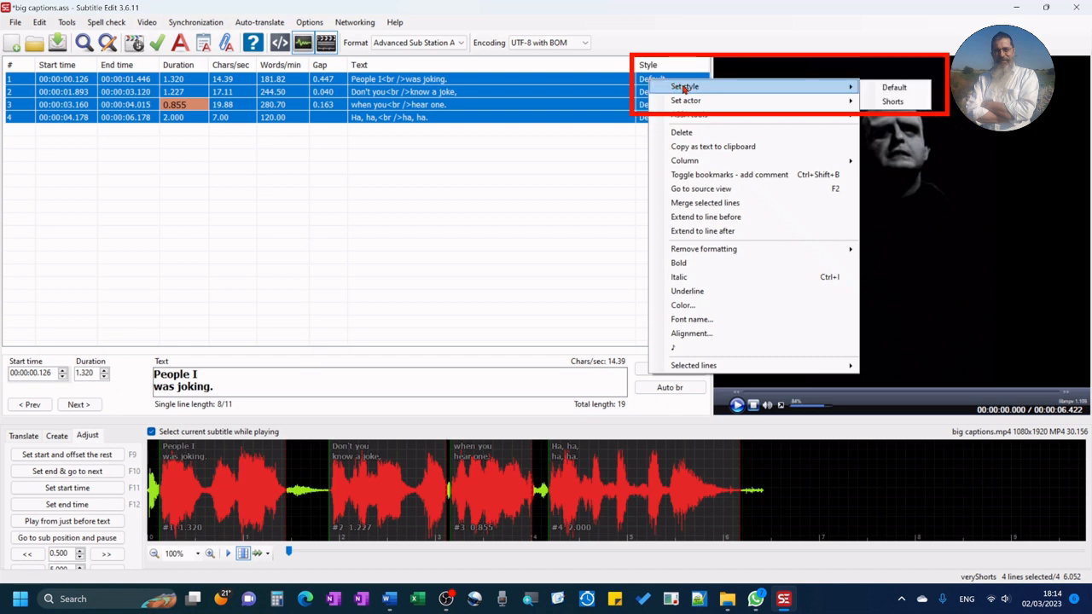
pyautogui.click(892, 102)
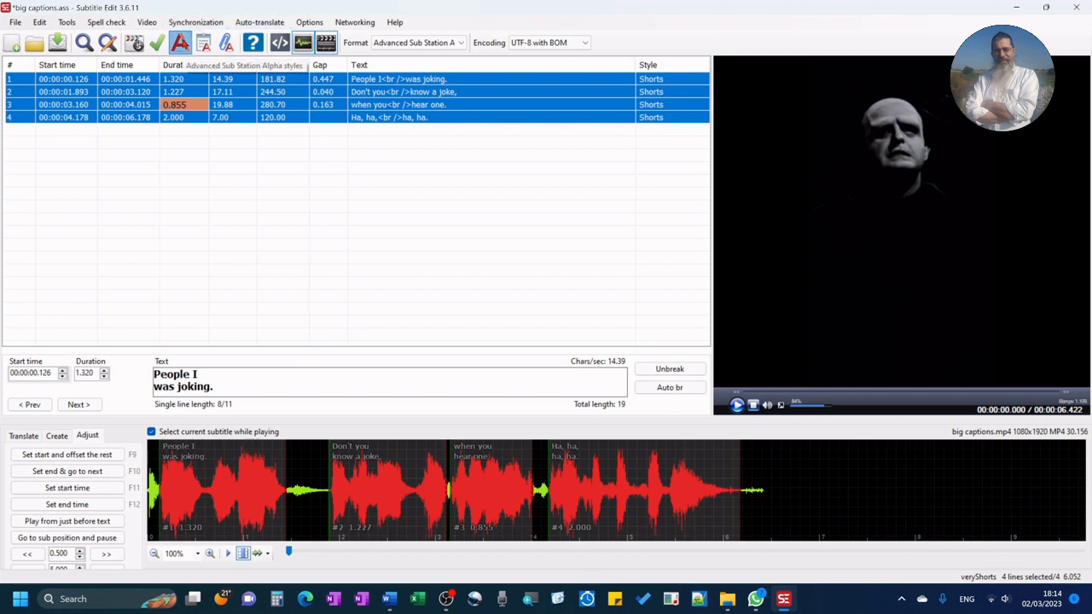
# - Reopen the Advanced Sub Station Alpha style settings, then switch to Word and examine how the available fonts look in its font list
pyautogui.click(180, 43)
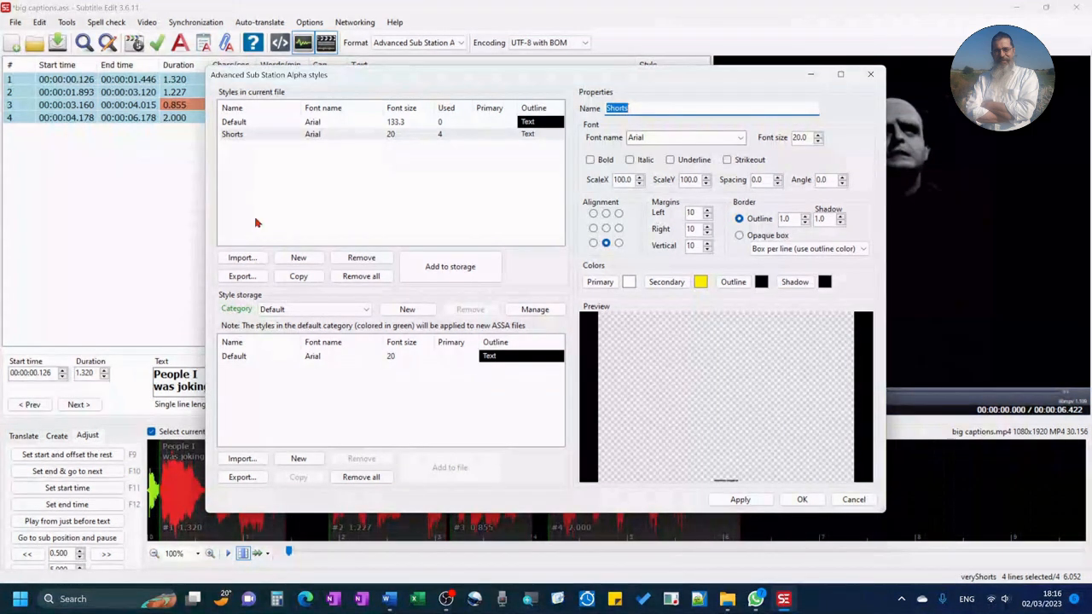
pyautogui.click(389, 599)
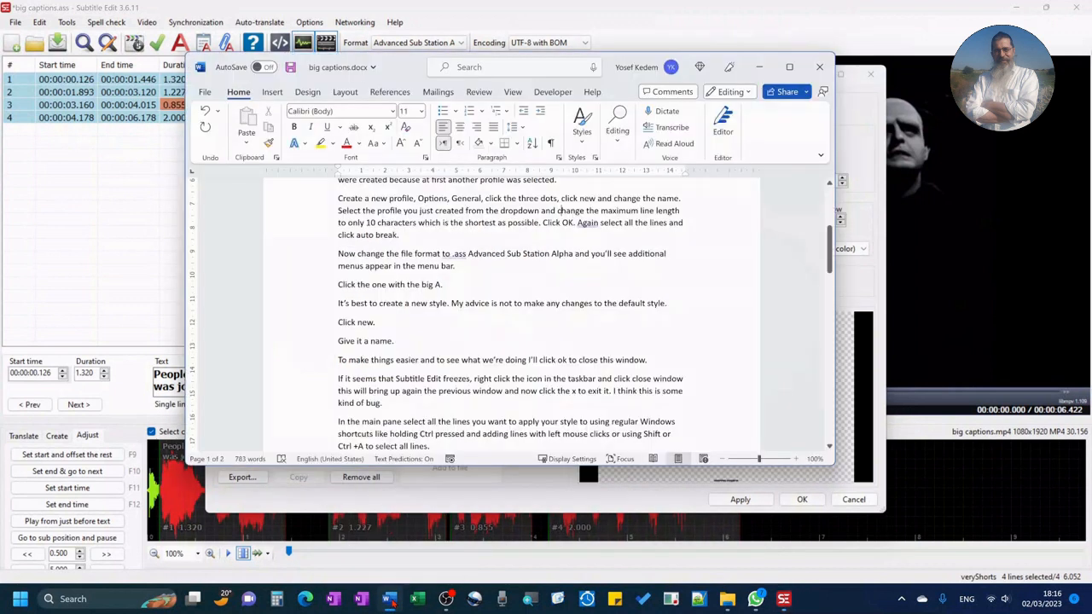
pyautogui.click(392, 102)
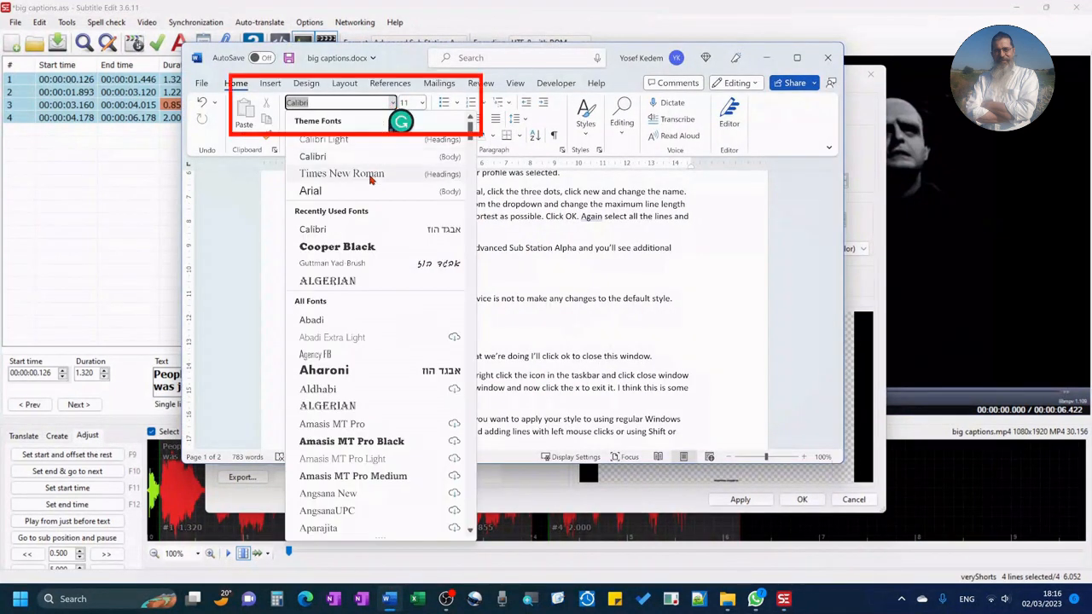
pyautogui.scroll(-5, 384, 384)
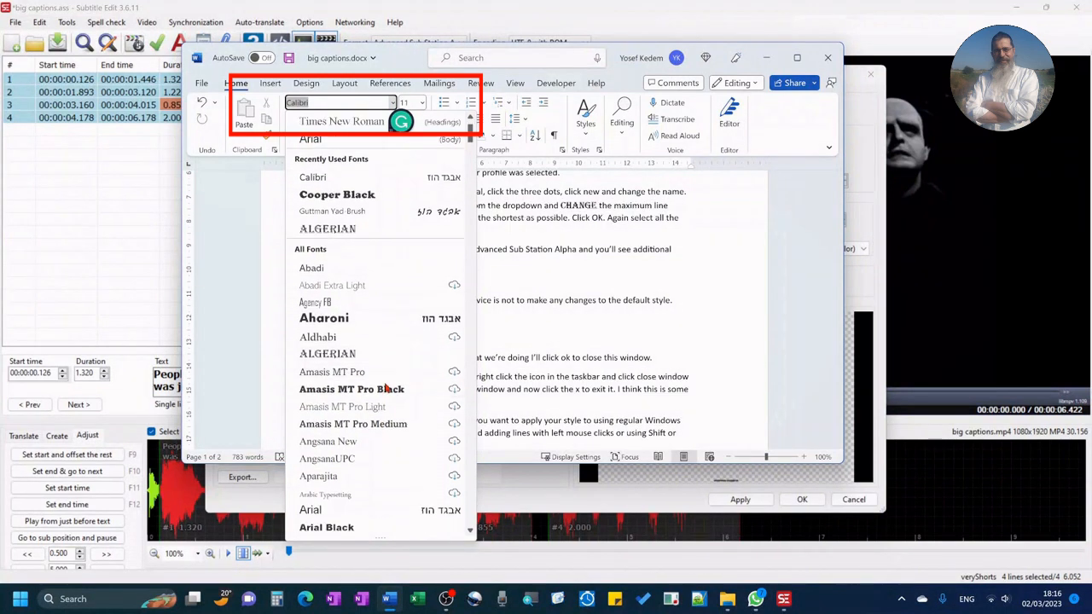
pyautogui.scroll(-2, 386, 389)
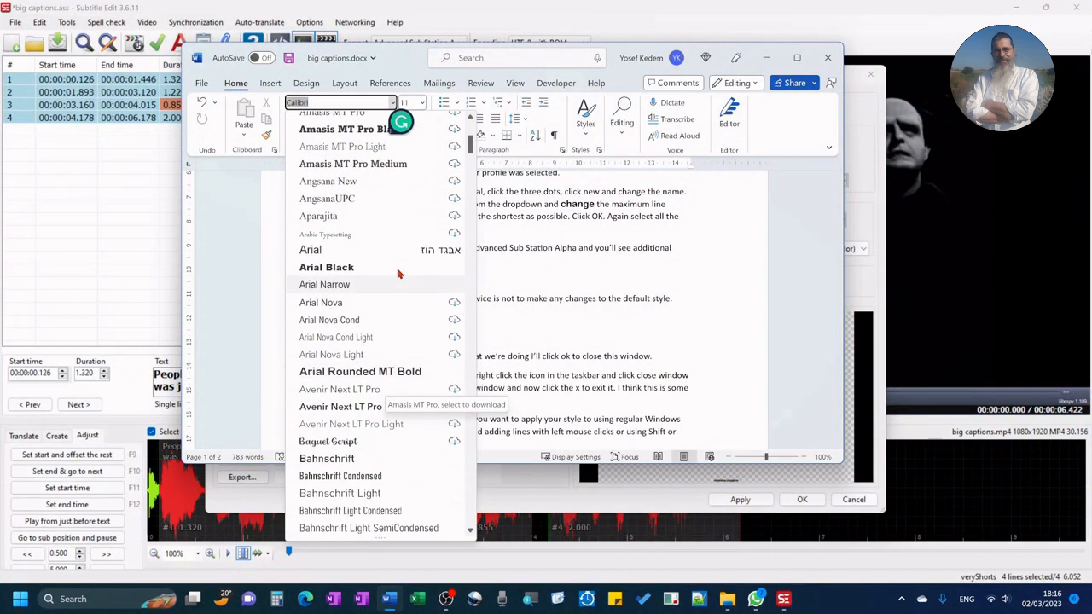
pyautogui.moveTo(470, 147); pyautogui.dragTo(472, 205)
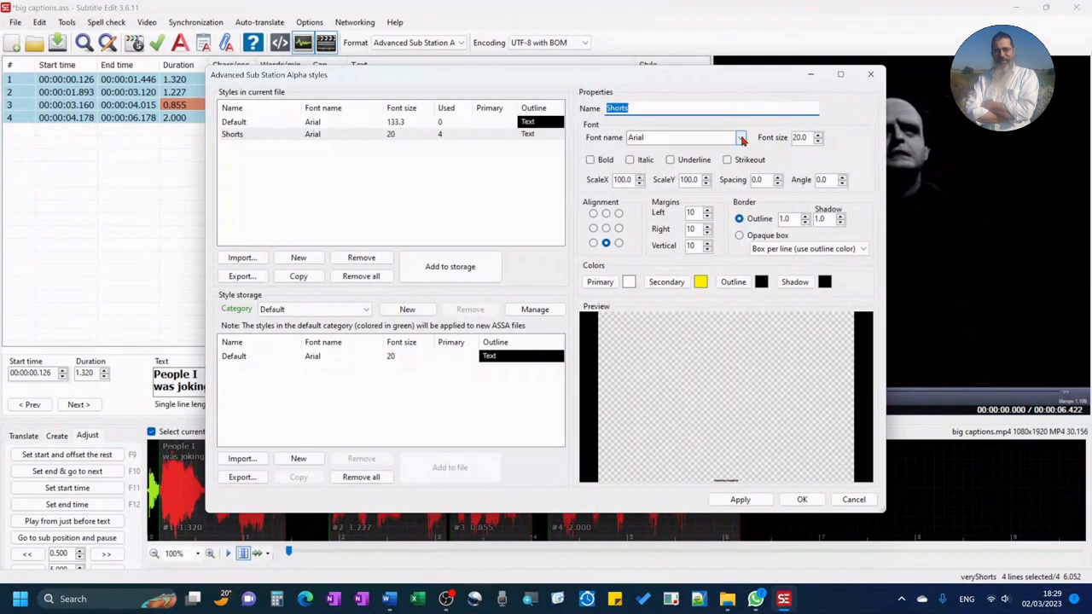
# - Set the Shorts style's font to Cooper Black and its font size to 200
pyautogui.click(740, 138)
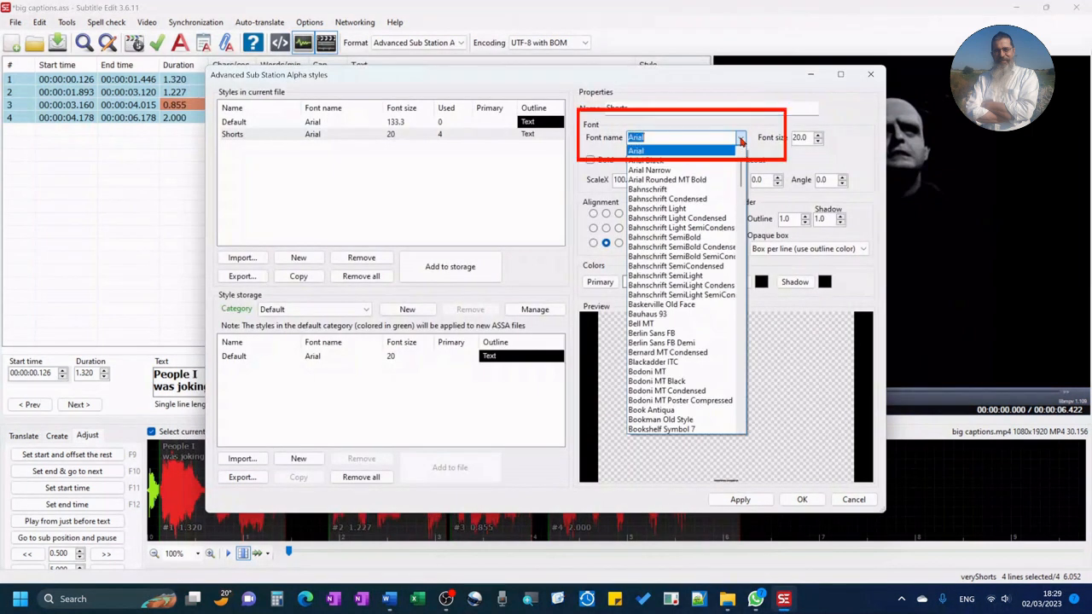
pyautogui.moveTo(741, 169); pyautogui.dragTo(744, 223)
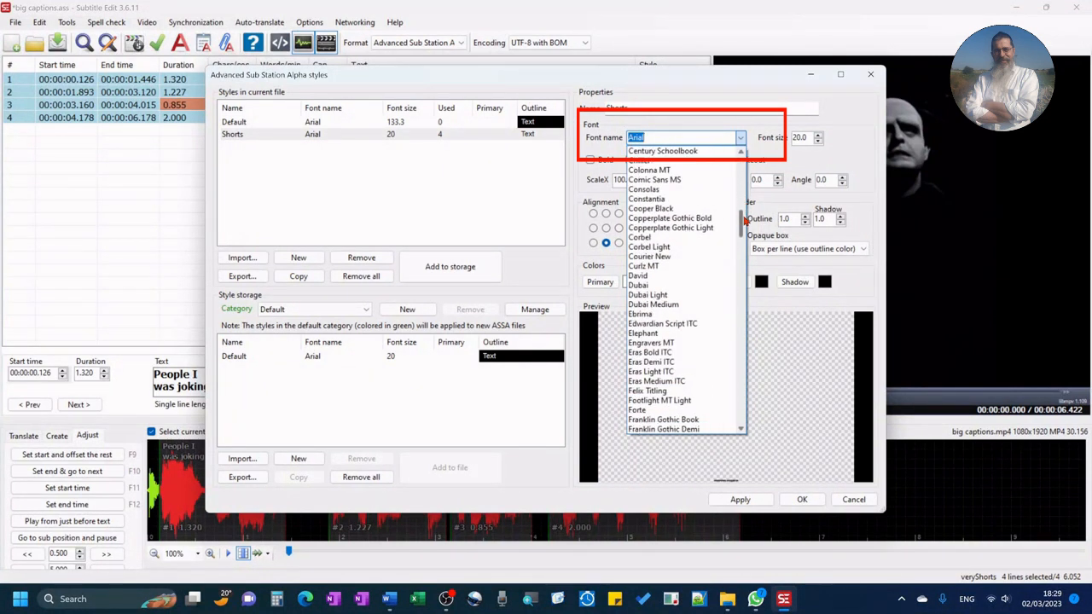
pyautogui.click(673, 213)
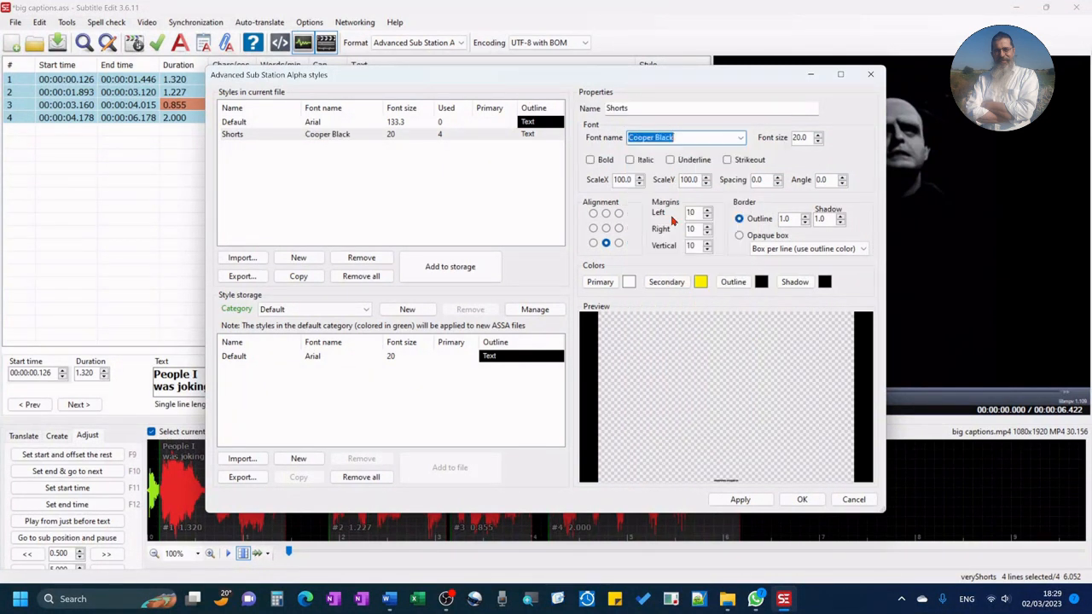
pyautogui.click(799, 138)
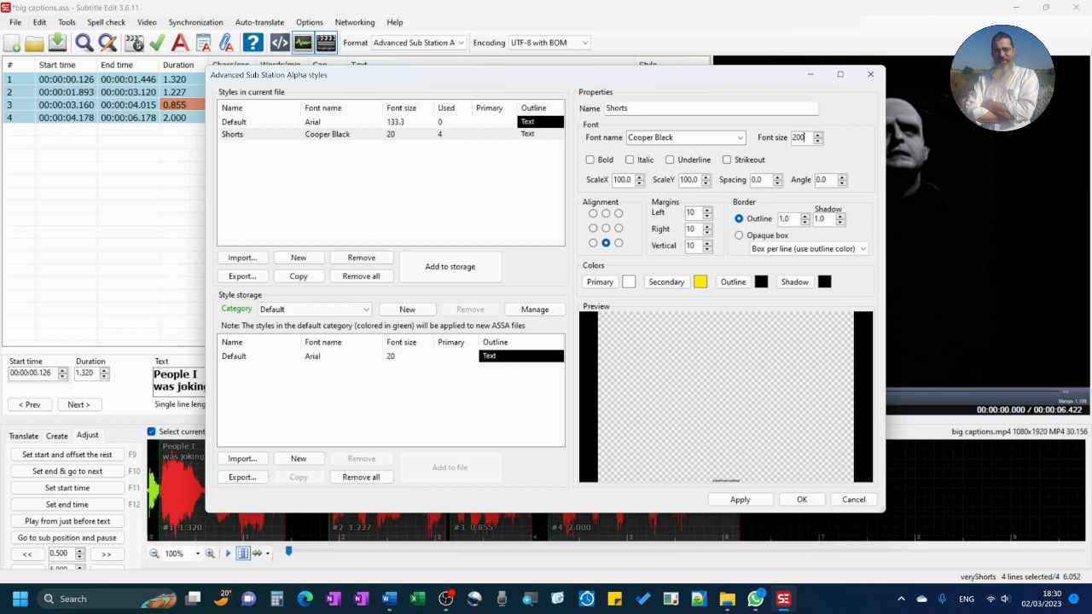
# - Set the Shorts style's primary colour to yellow (FFFFFF00), accept the style settings and play the video to preview the captions
pyautogui.click(601, 282)
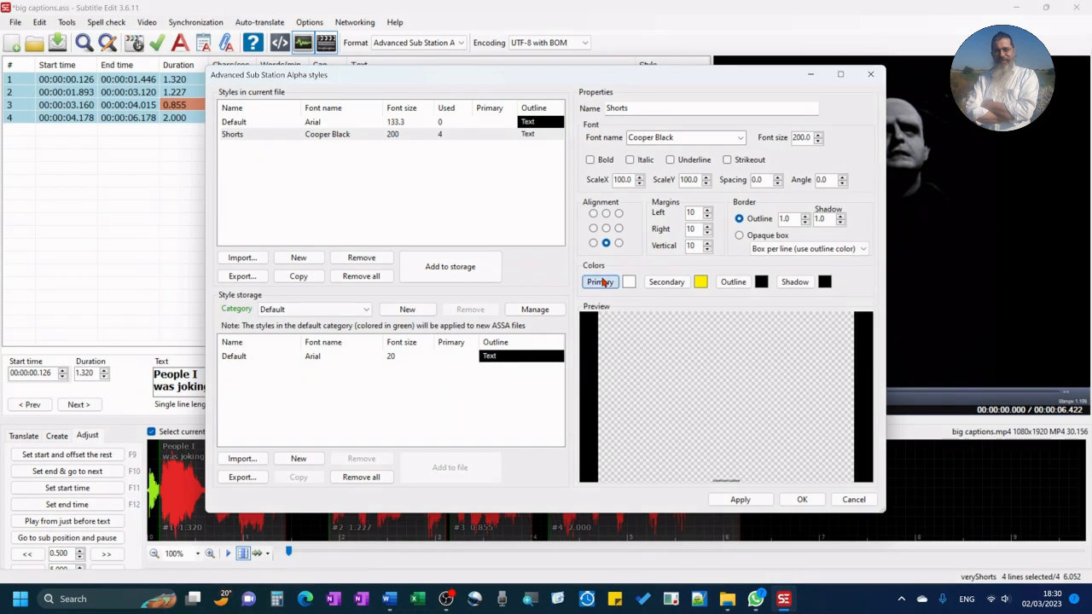
pyautogui.click(608, 227)
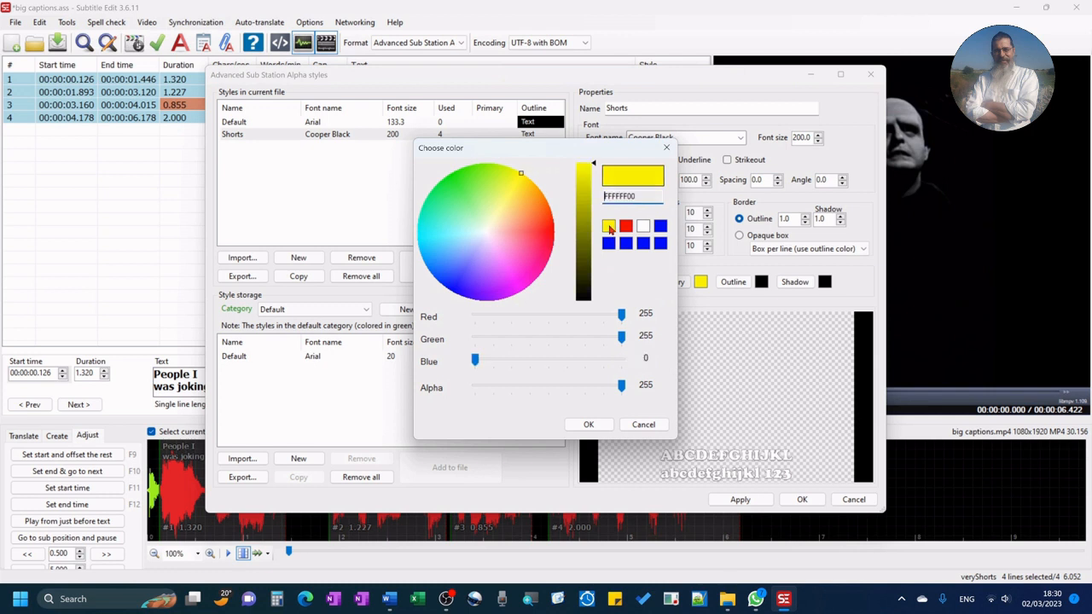
pyautogui.click(587, 424)
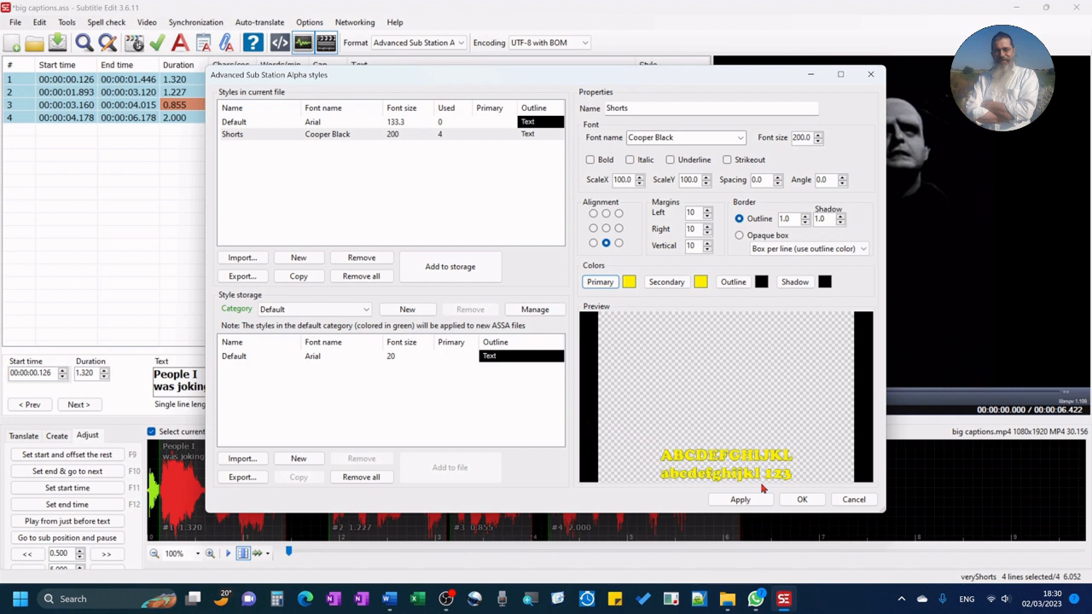
pyautogui.click(802, 500)
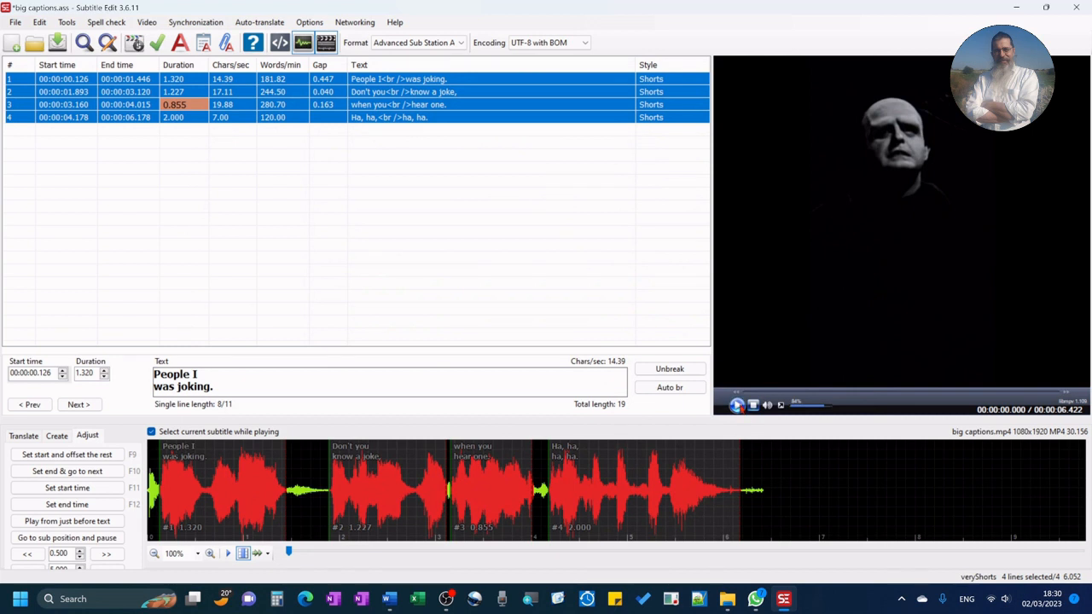
pyautogui.click(736, 405)
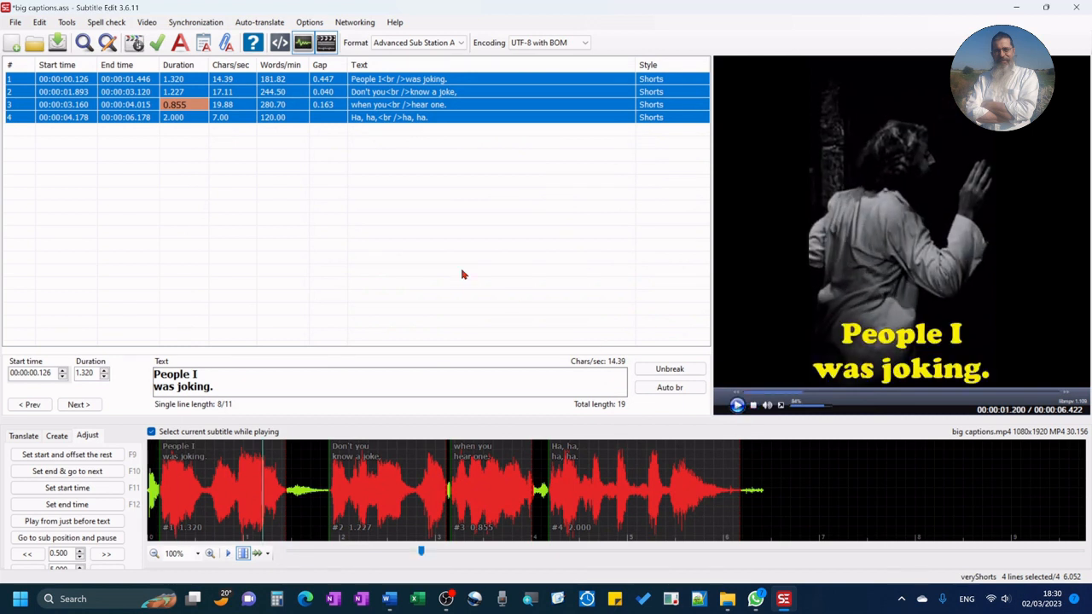
# - Raise the captions by setting the Shorts style's vertical margin to 400, and replay the video from the start
pyautogui.click(179, 43)
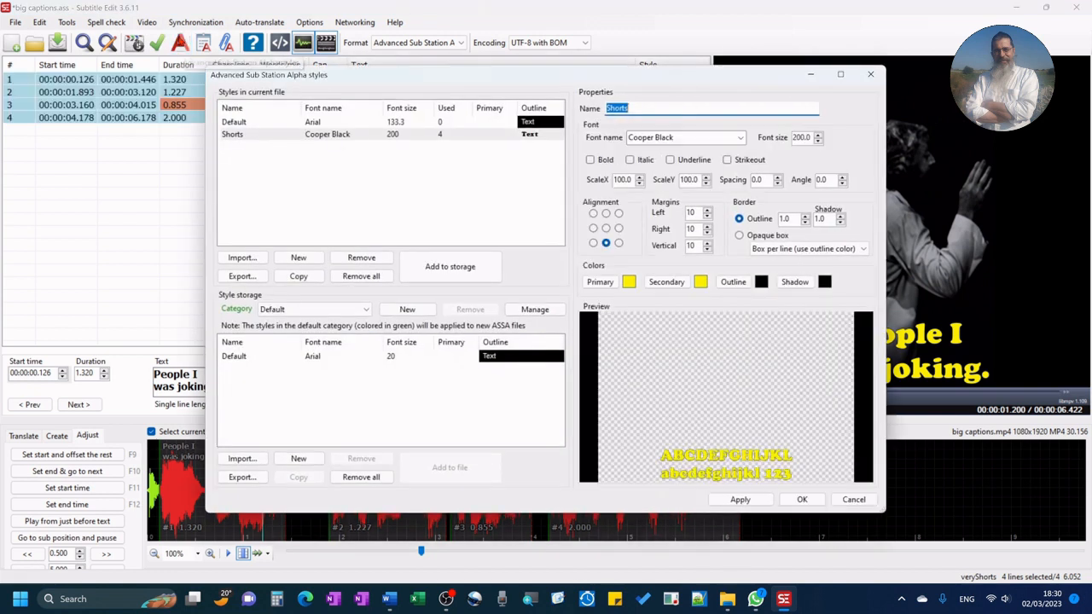
pyautogui.moveTo(622, 79); pyautogui.dragTo(488, 76)
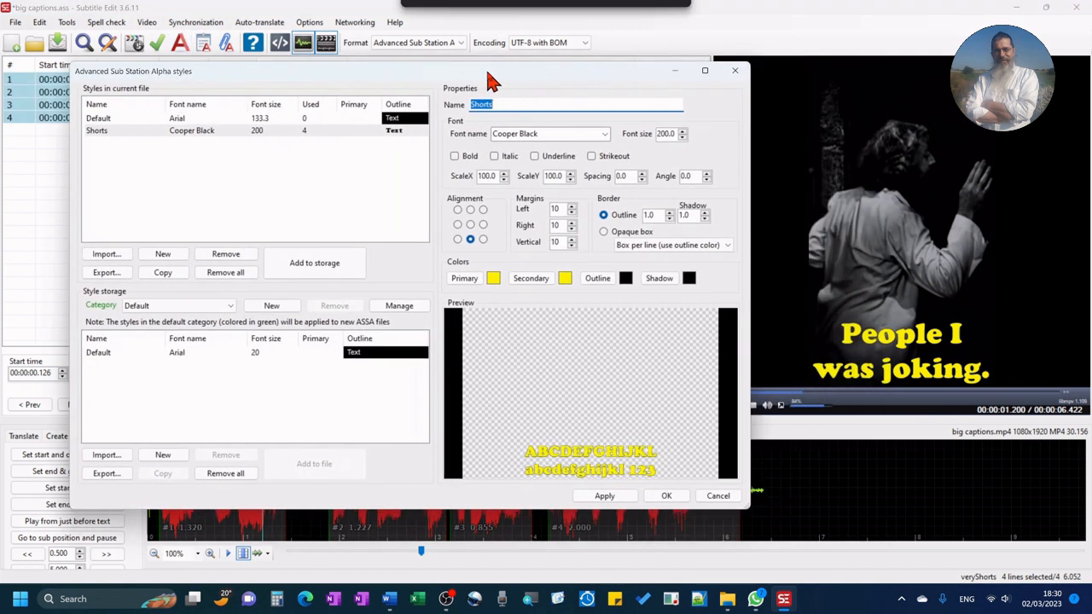
pyautogui.click(554, 240)
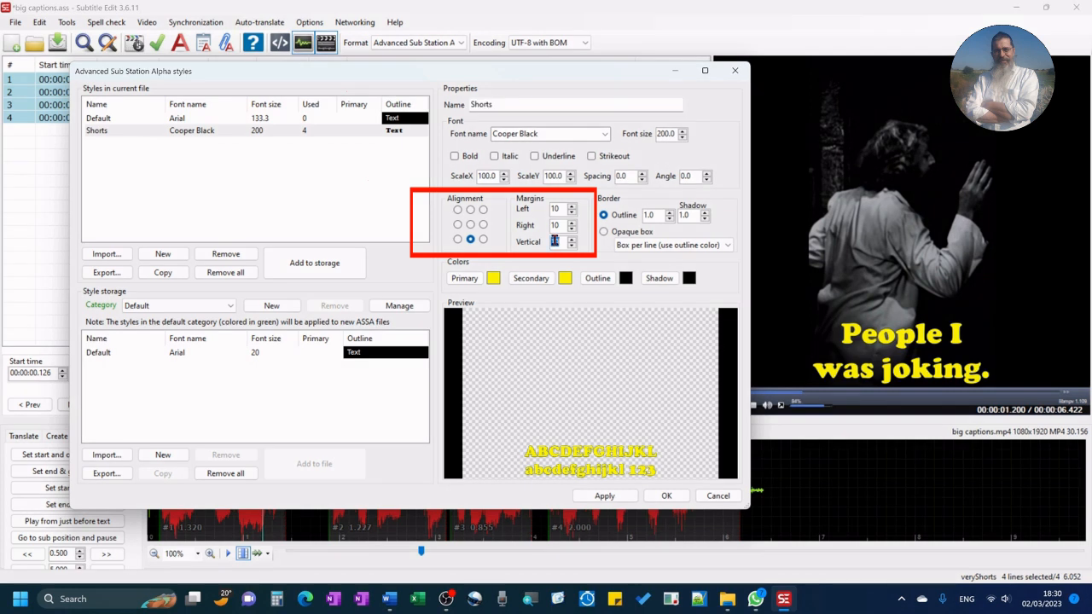
pyautogui.write('400')
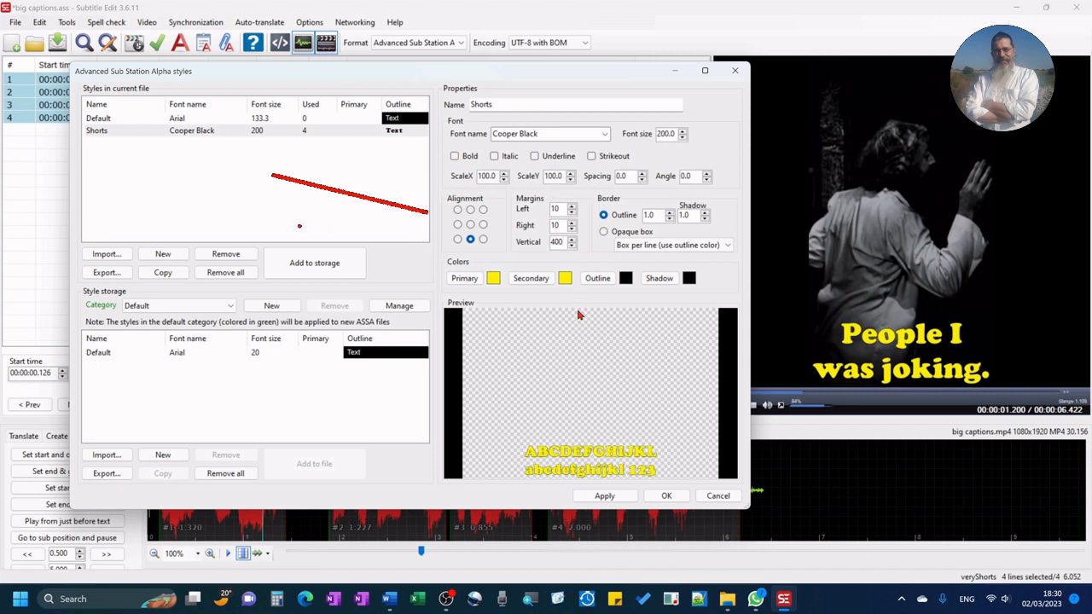
pyautogui.click(604, 497)
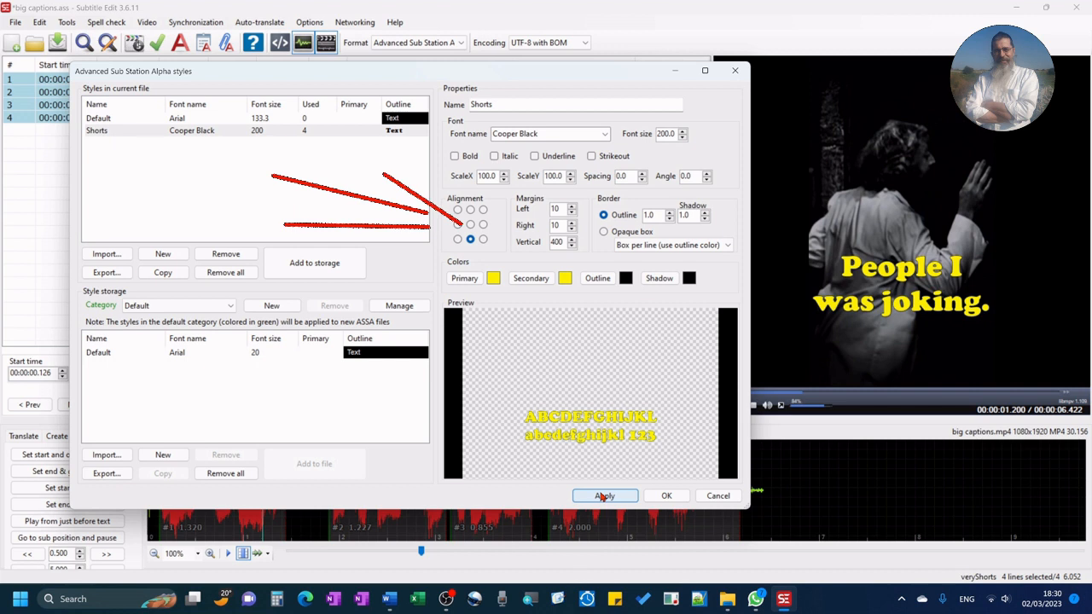
pyautogui.click(666, 496)
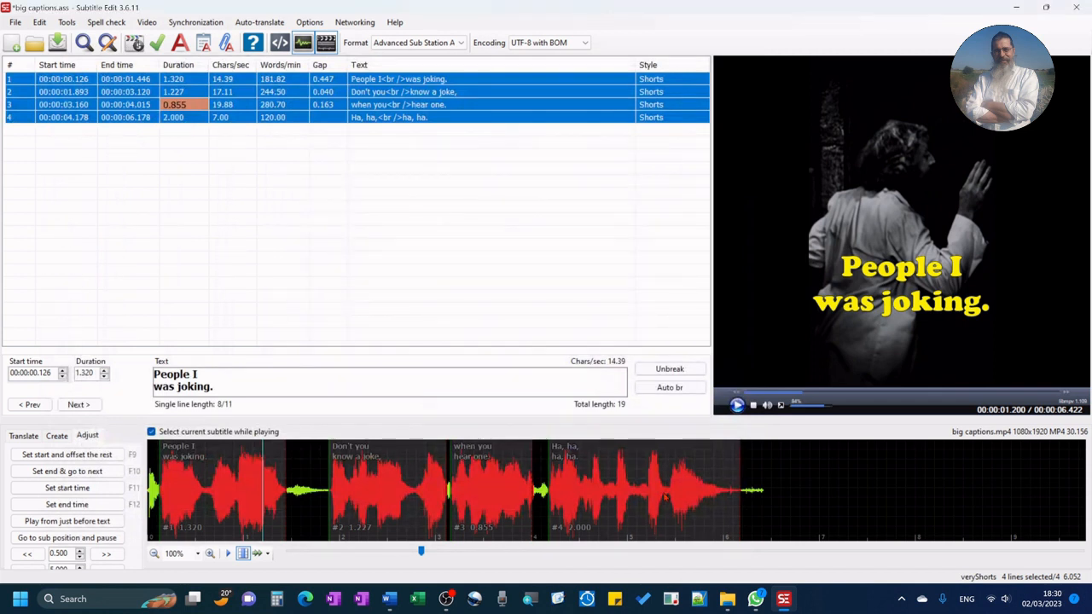
pyautogui.click(753, 405)
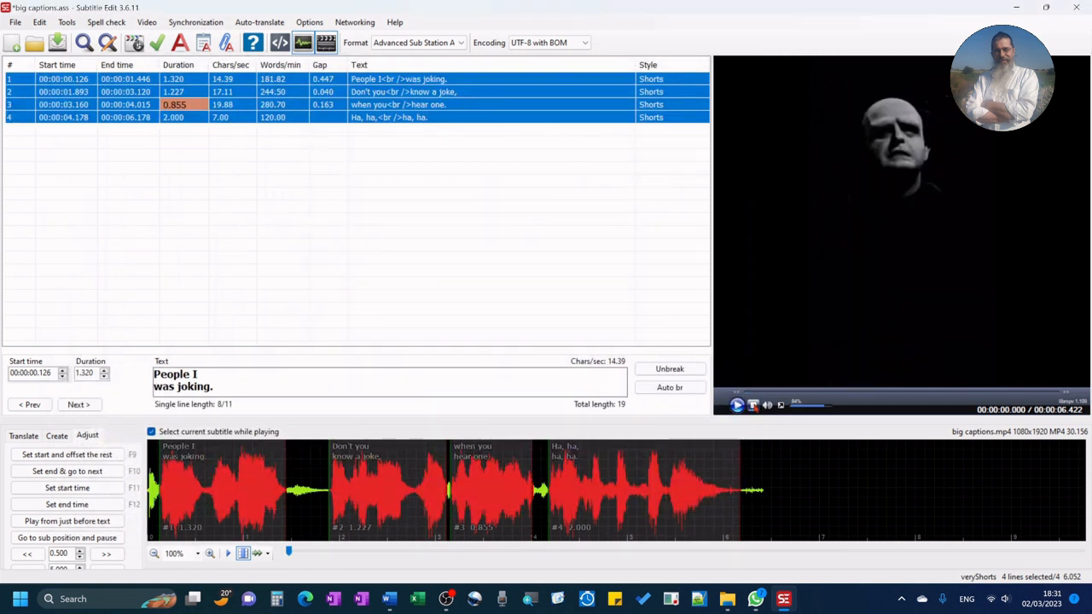
pyautogui.click(737, 405)
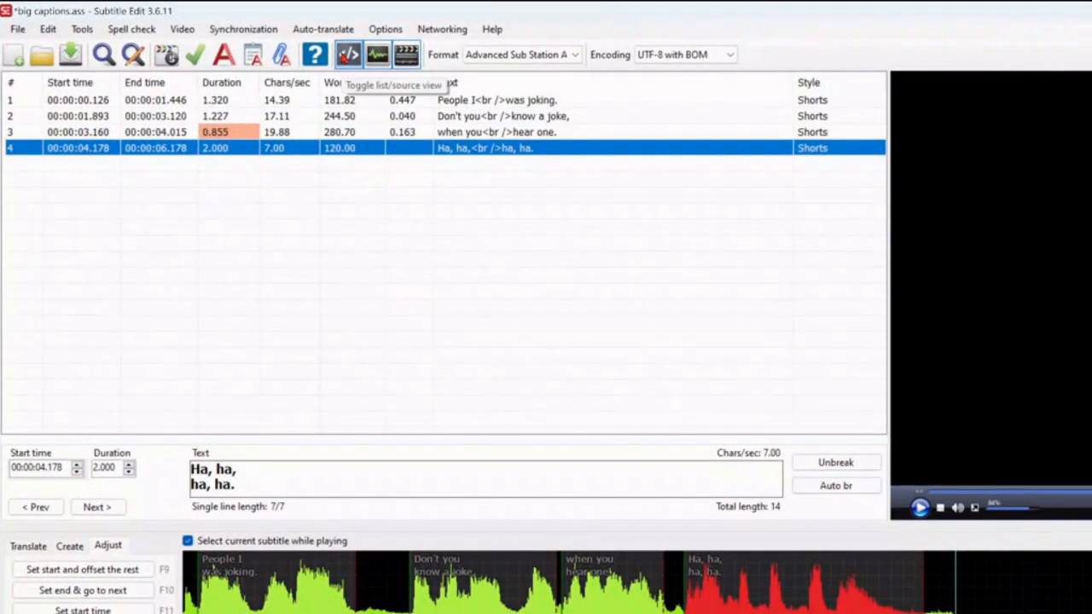
# - Change the Shorts style's font size to 250 in the subtitle source text and replay the video from the start
pyautogui.click(348, 54)
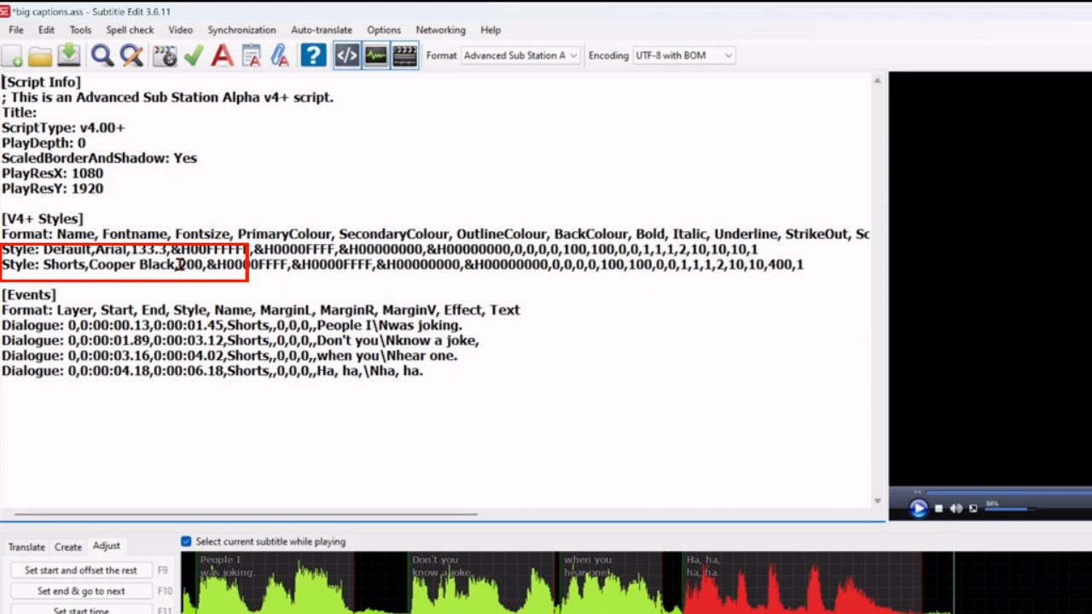
pyautogui.moveTo(186, 265); pyautogui.dragTo(192, 267)
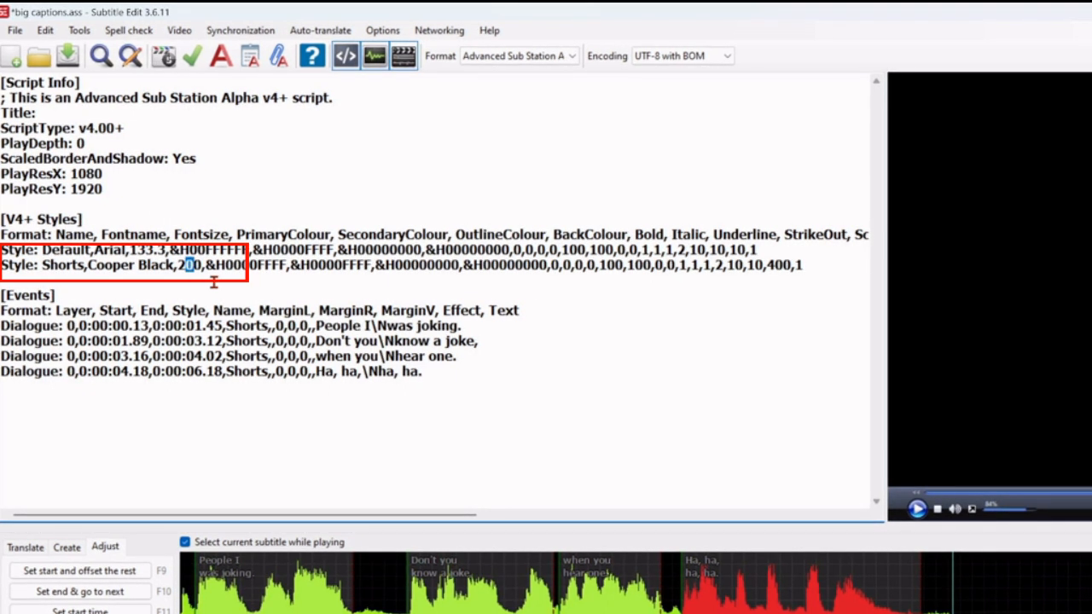
pyautogui.write('5')
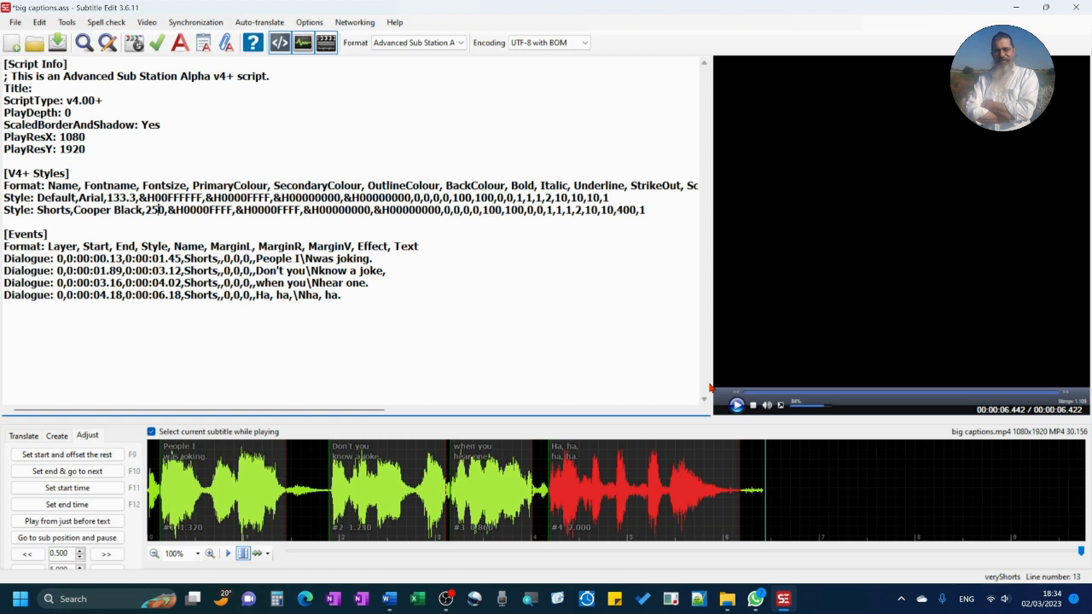
pyautogui.click(754, 405)
pyautogui.click(737, 406)
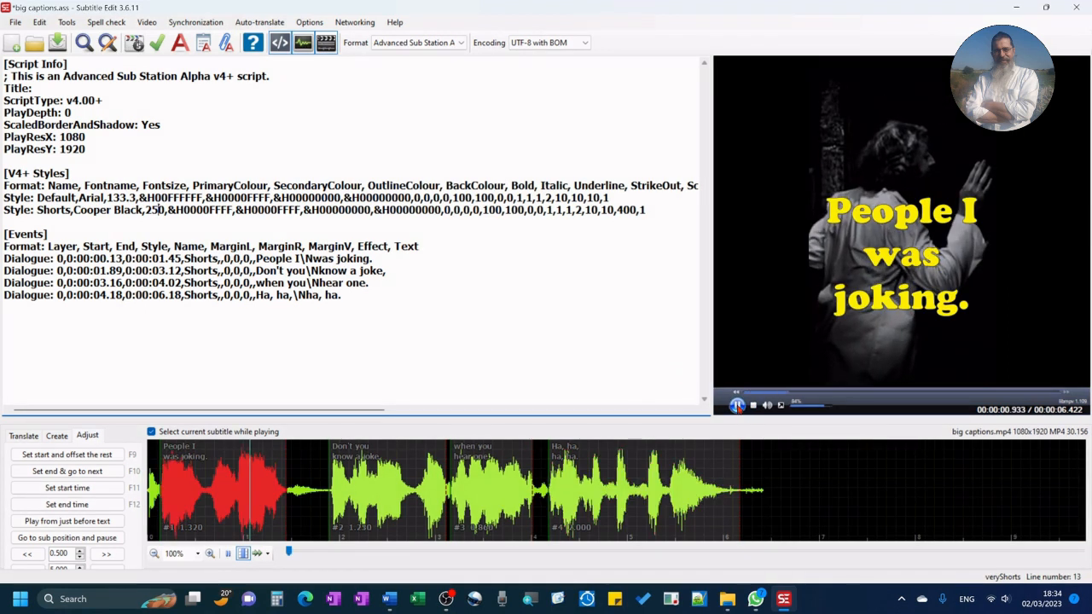
# - Set the Shorts style's vertical margin to 300, apply it and replay the video from the start
pyautogui.click(180, 42)
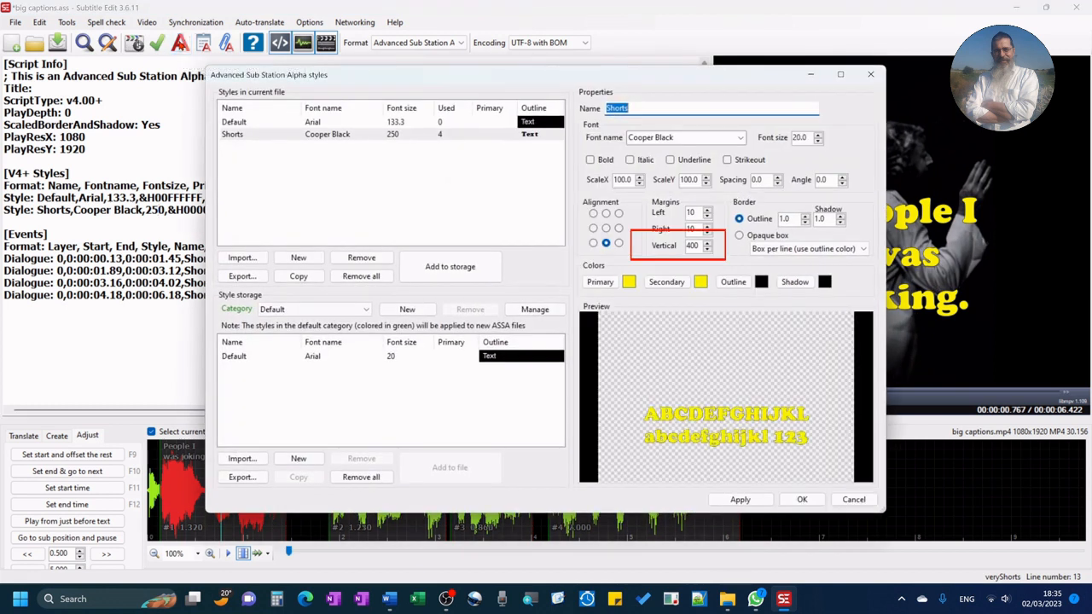
pyautogui.click(690, 246)
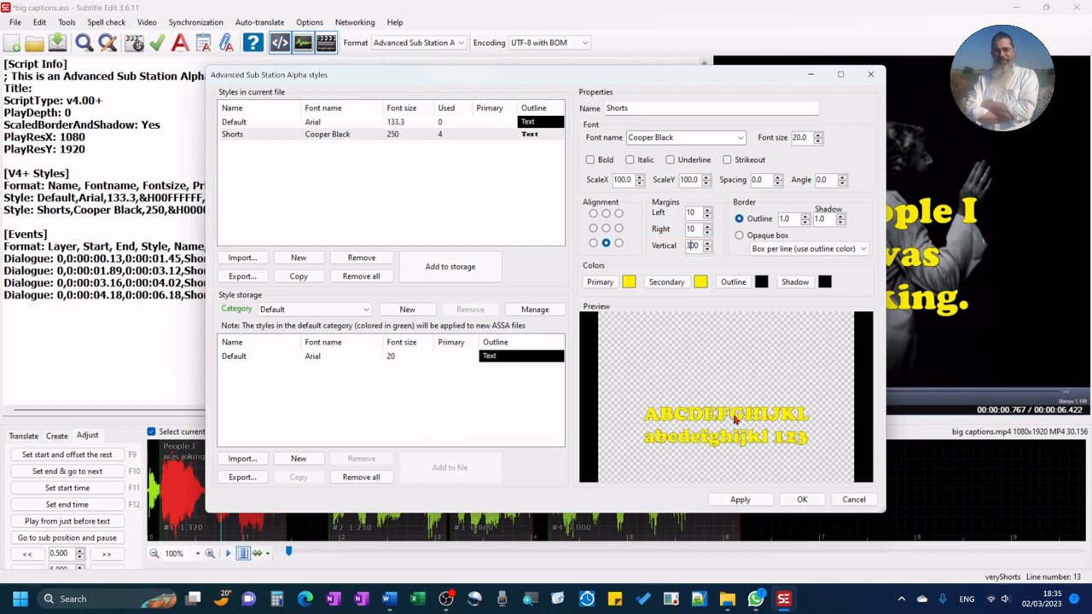
pyautogui.click(740, 501)
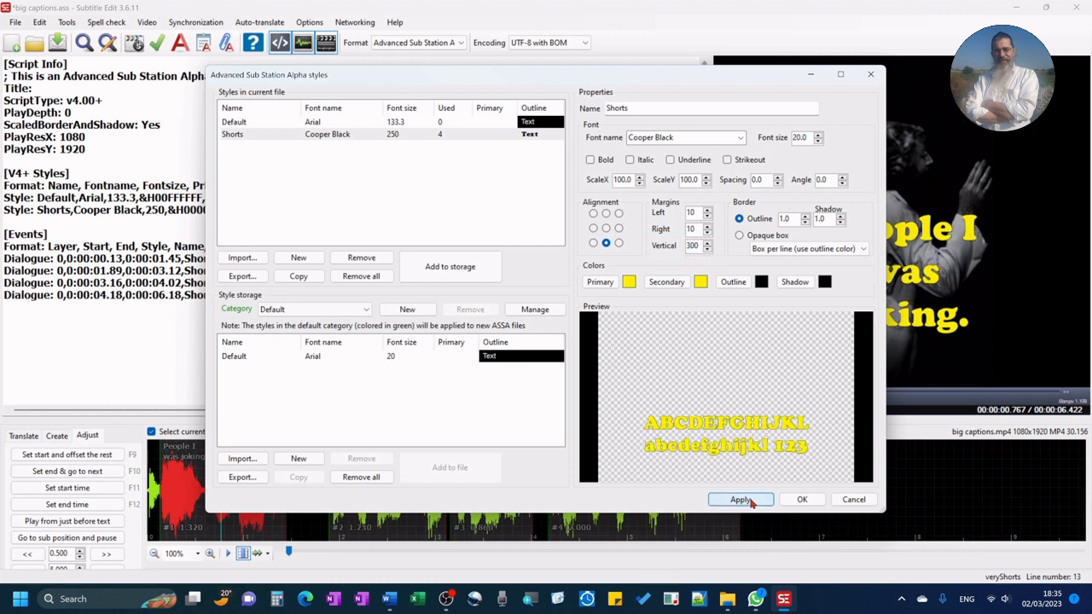
pyautogui.click(802, 500)
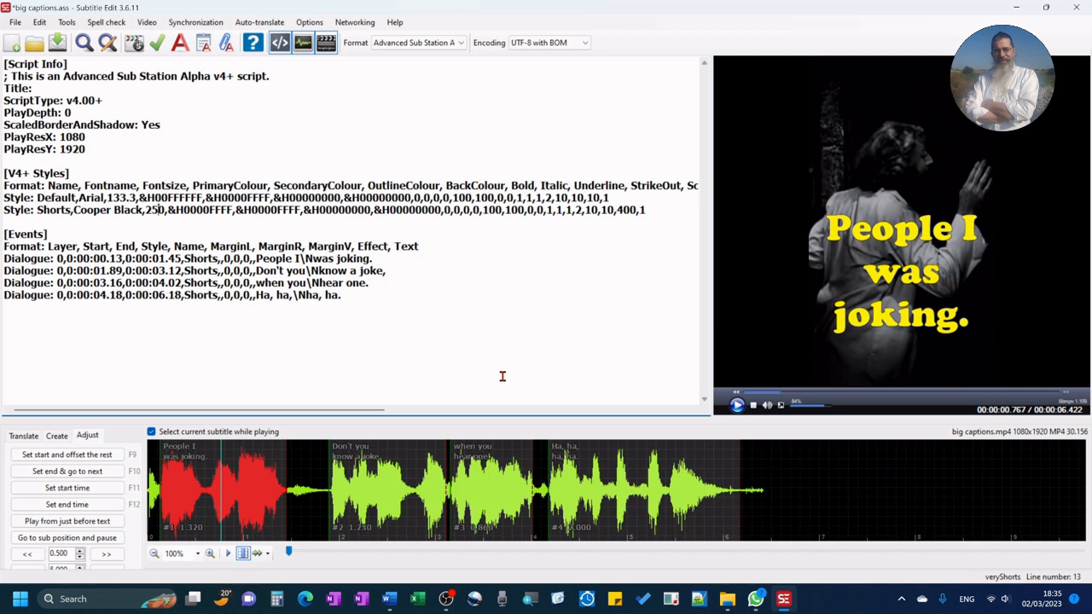
pyautogui.click(752, 406)
pyautogui.click(737, 406)
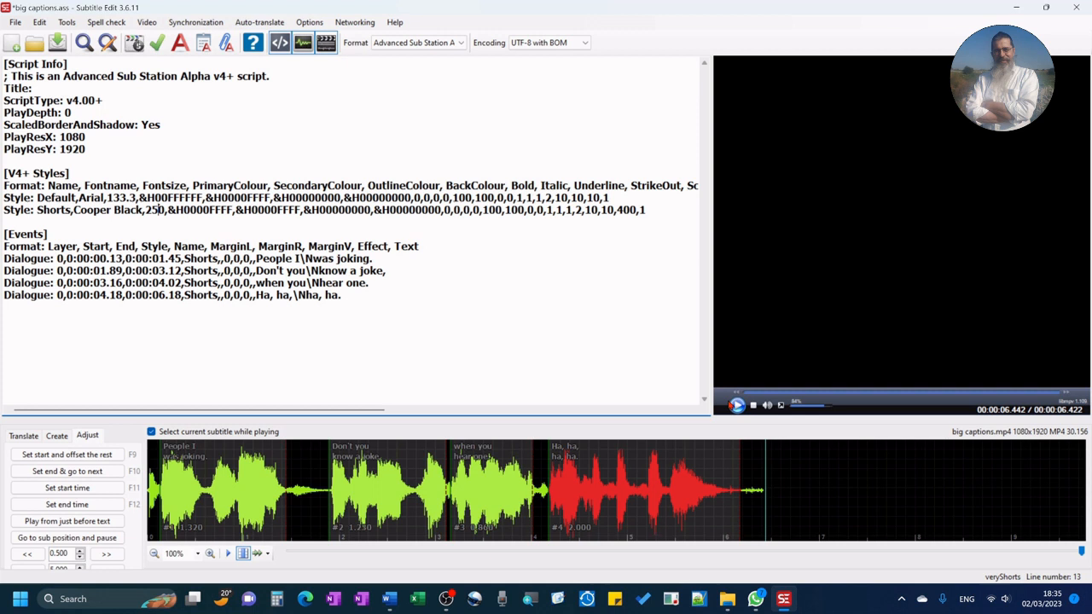
# - Add the Shorts style to the Default category of the style storage and accept the style settings
pyautogui.click(181, 47)
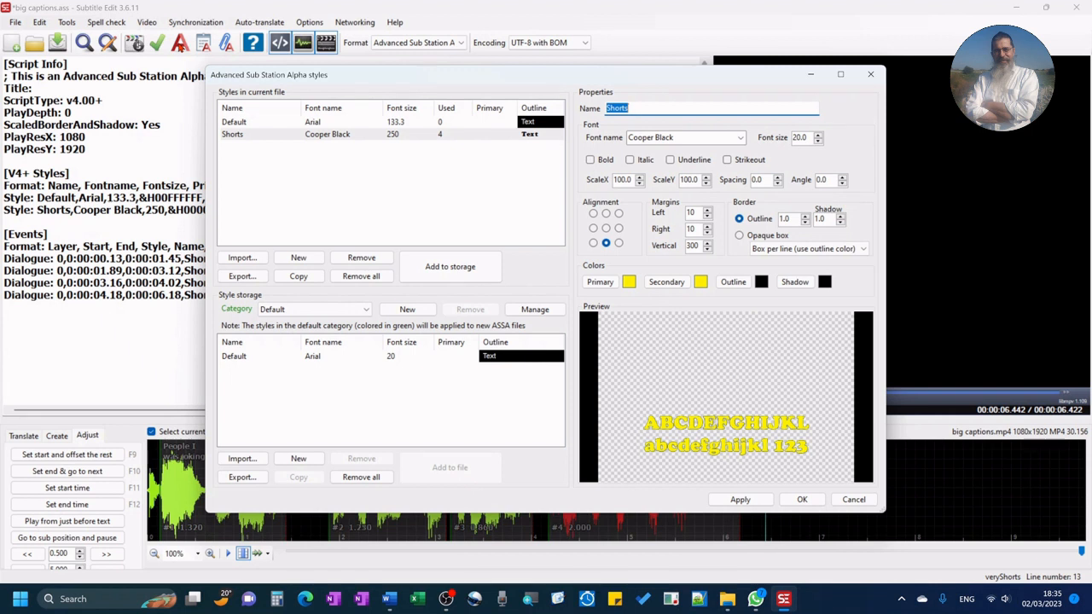
pyautogui.click(444, 267)
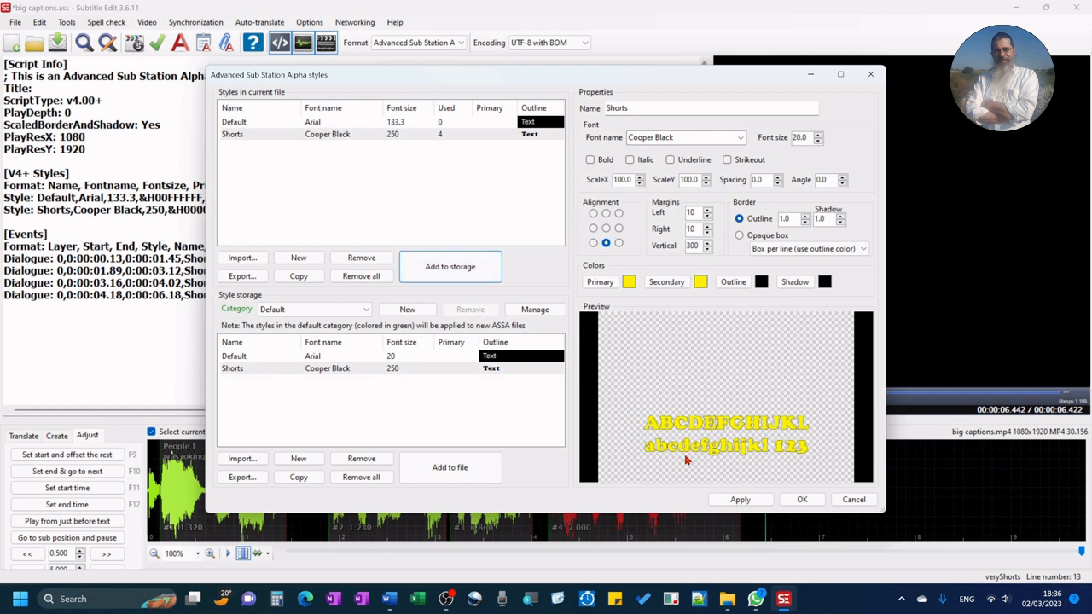
pyautogui.click(798, 501)
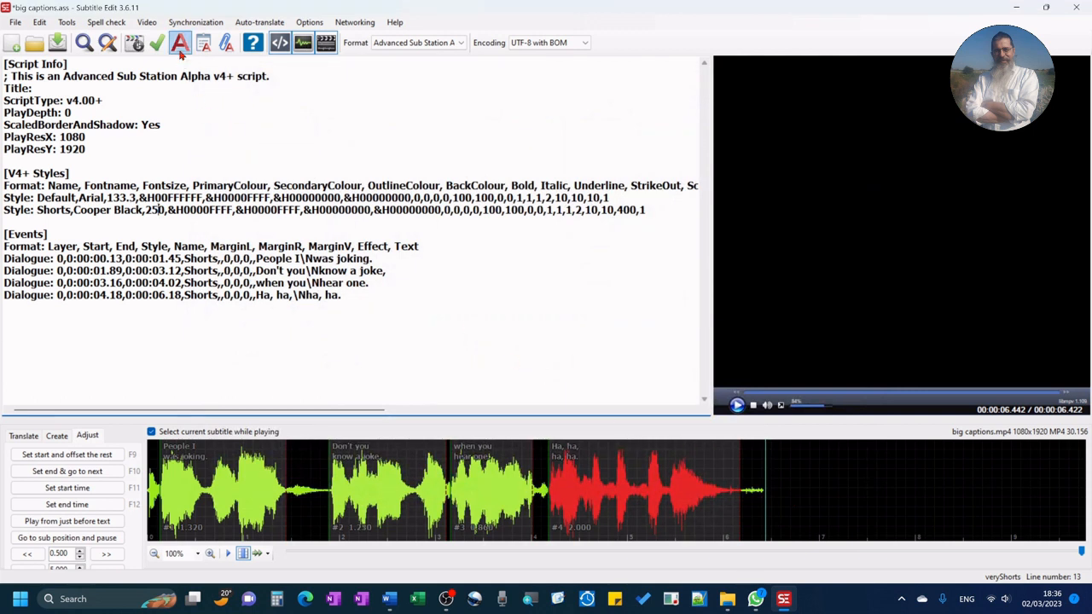
# - Return to the subtitle list view and save the subtitles as big captions.ass in Advanced Sub Station Alpha format
pyautogui.click(303, 43)
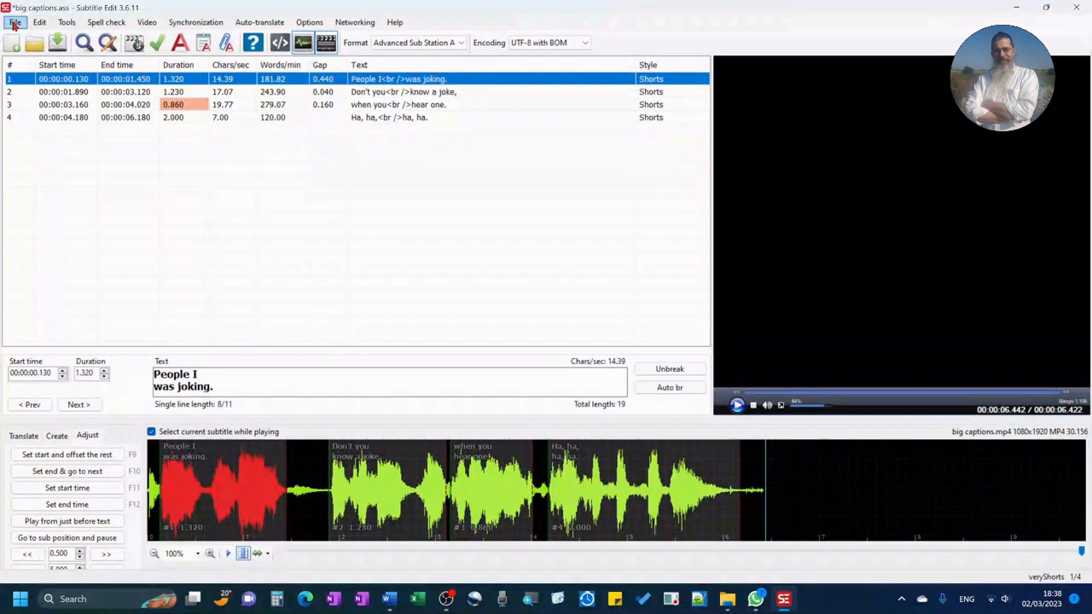
pyautogui.click(14, 24)
pyautogui.click(37, 94)
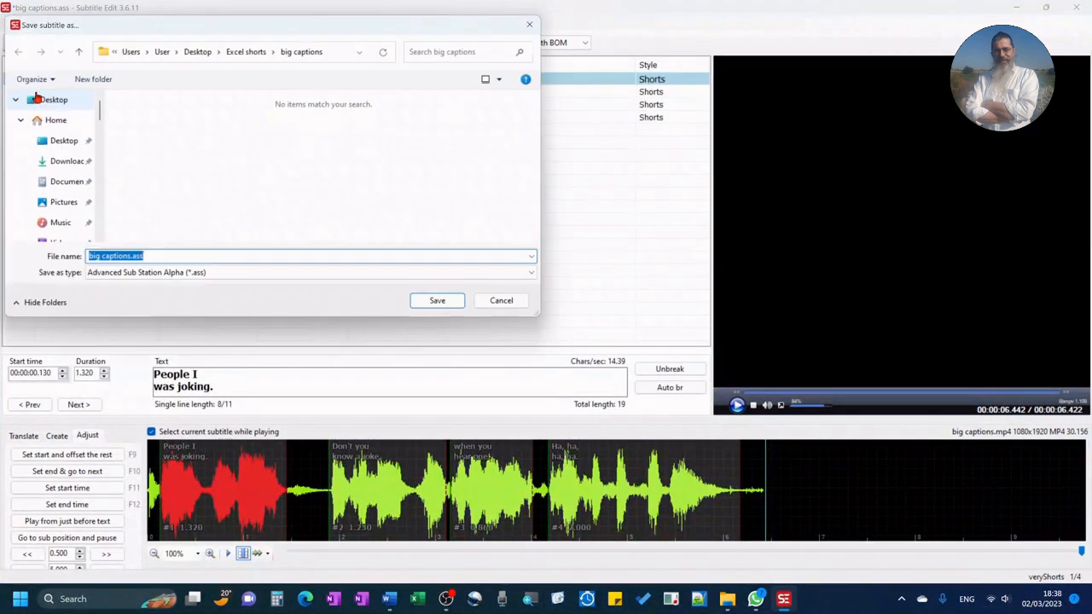
pyautogui.click(433, 301)
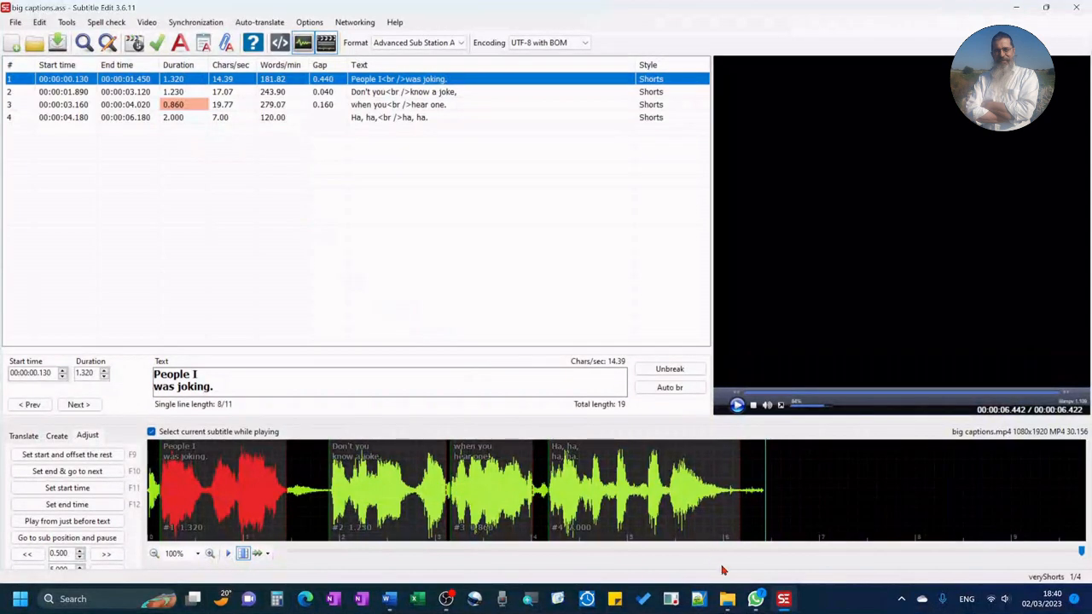
# - Open big captions.mp4 in Media Player, select big captions.ass as its subtitles and play the video
pyautogui.click(727, 599)
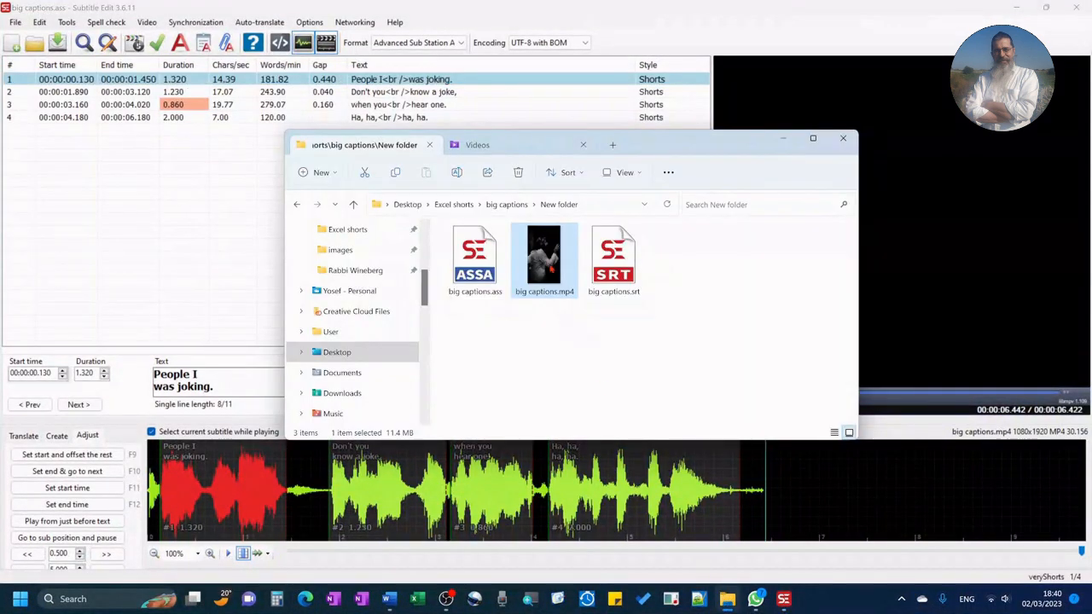
pyautogui.doubleClick(551, 269)
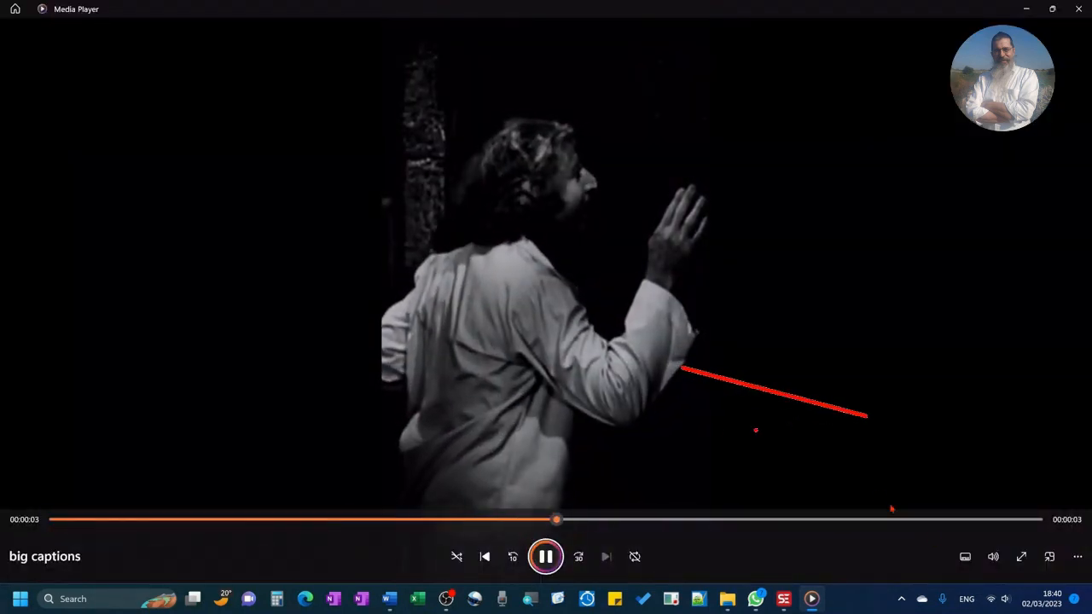
pyautogui.click(963, 557)
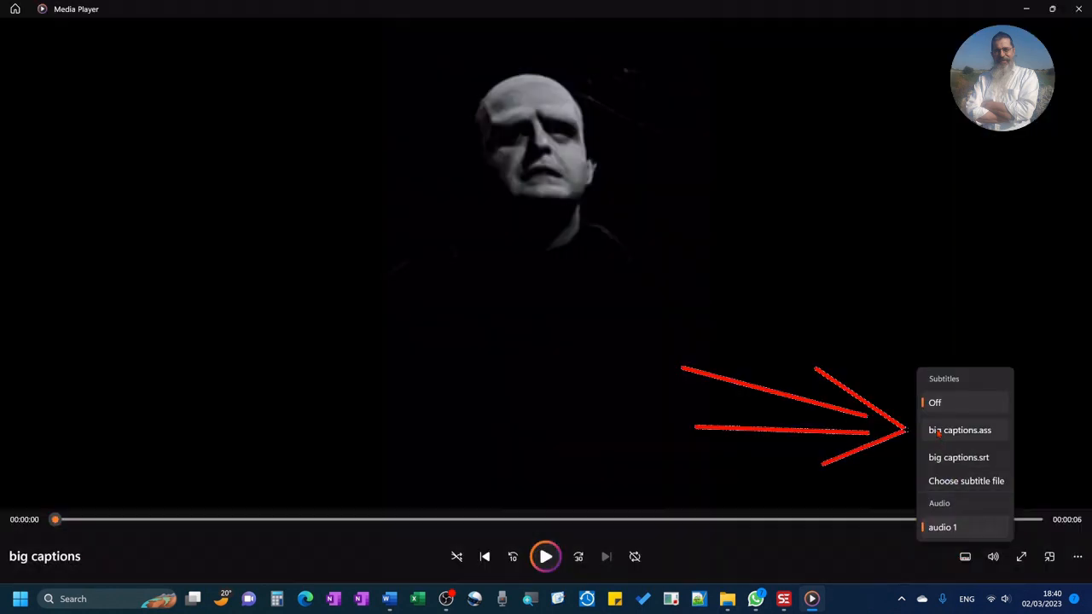
pyautogui.click(938, 431)
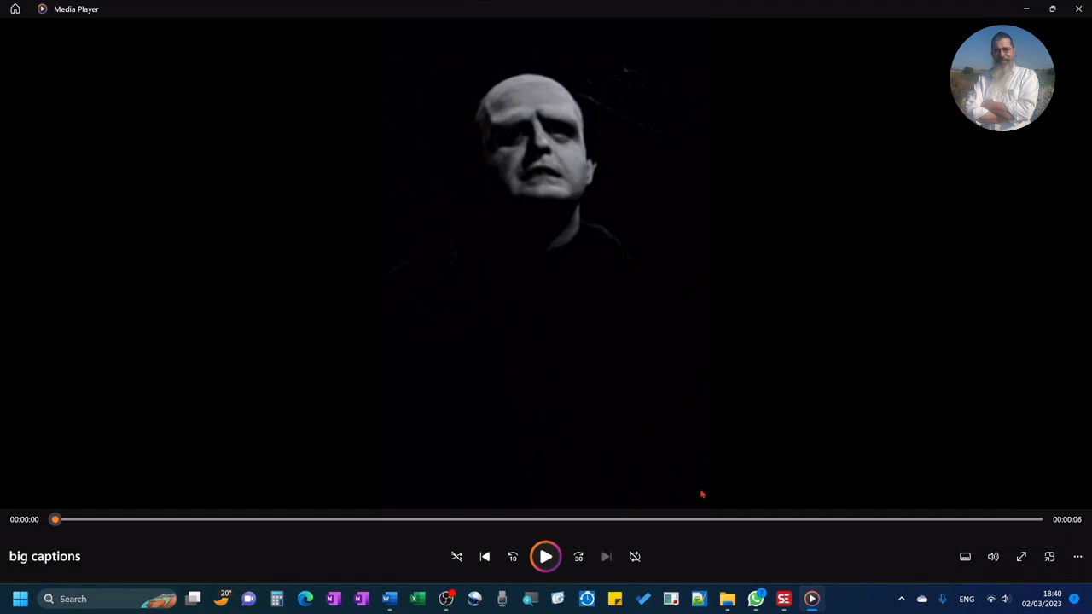
pyautogui.click(547, 556)
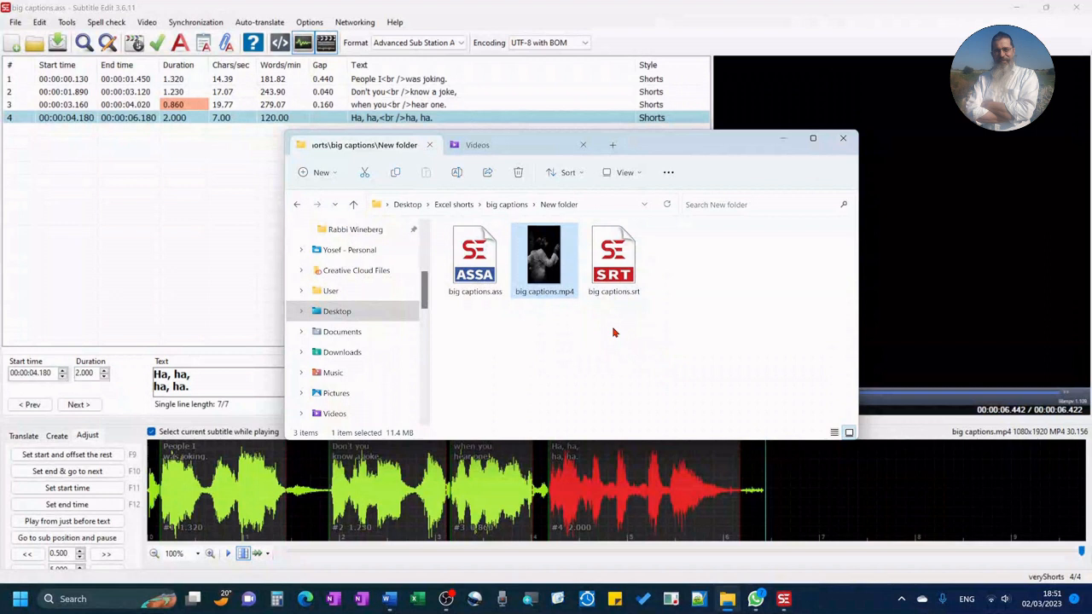
# - Play big captions.mp4 from the New folder in VLC media player and minimize the player
pyautogui.rightClick(551, 276)
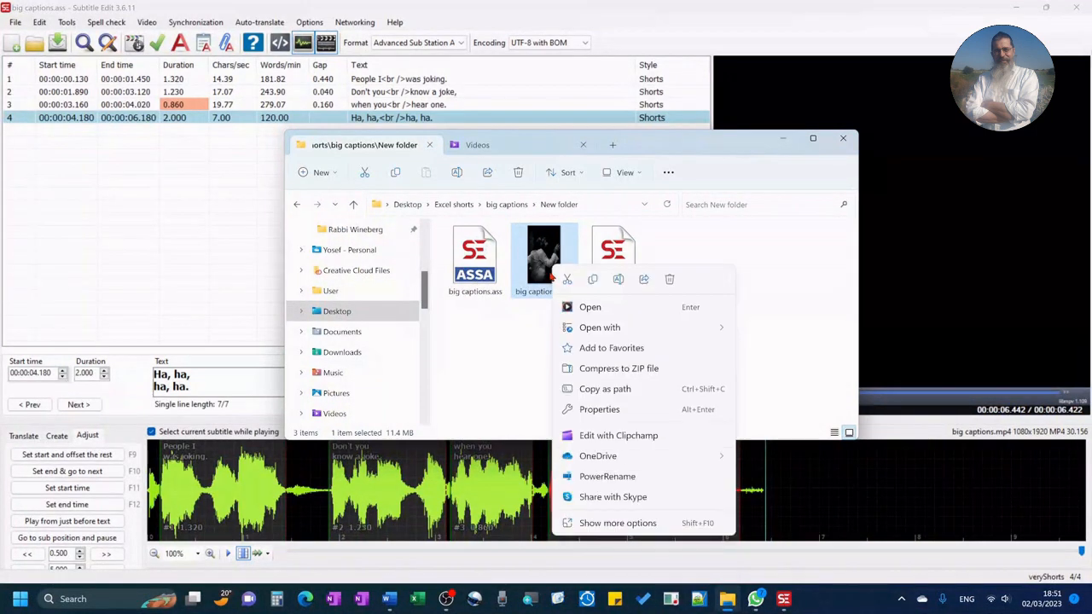
pyautogui.moveTo(609, 331)
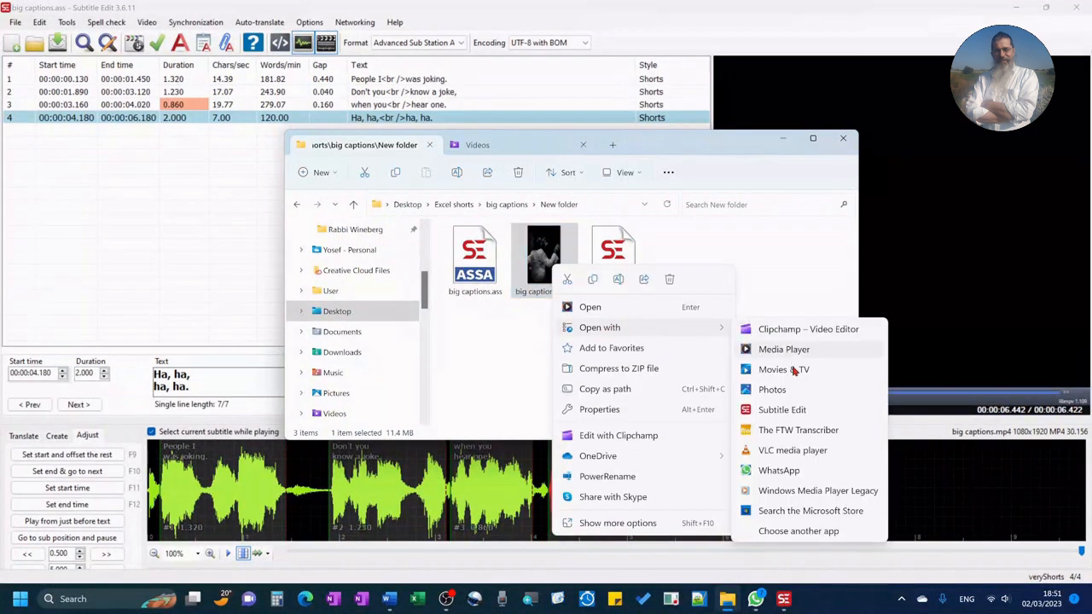
pyautogui.click(796, 453)
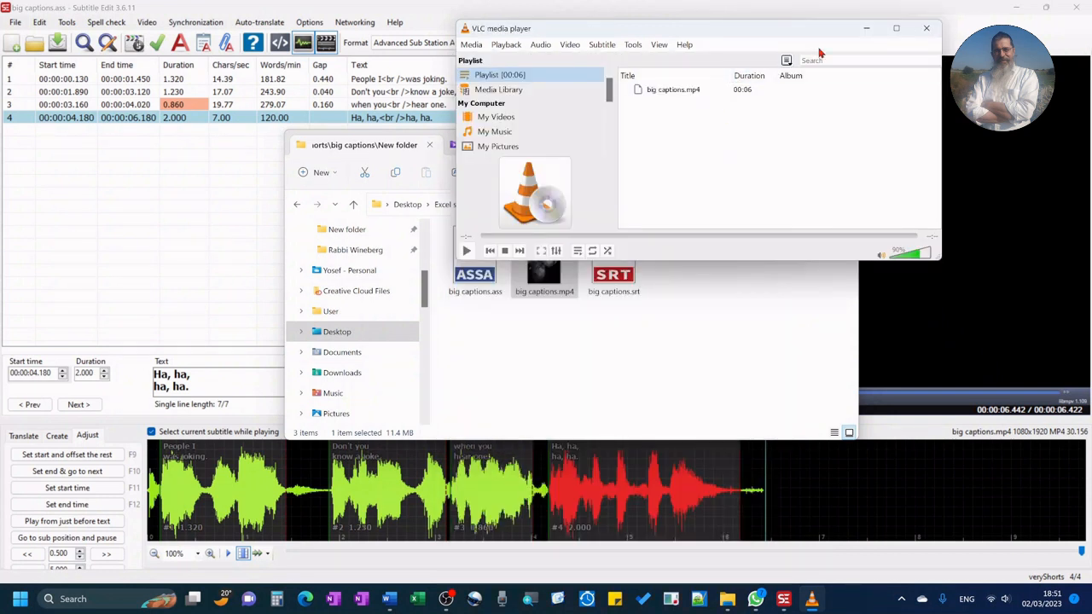
pyautogui.click(868, 30)
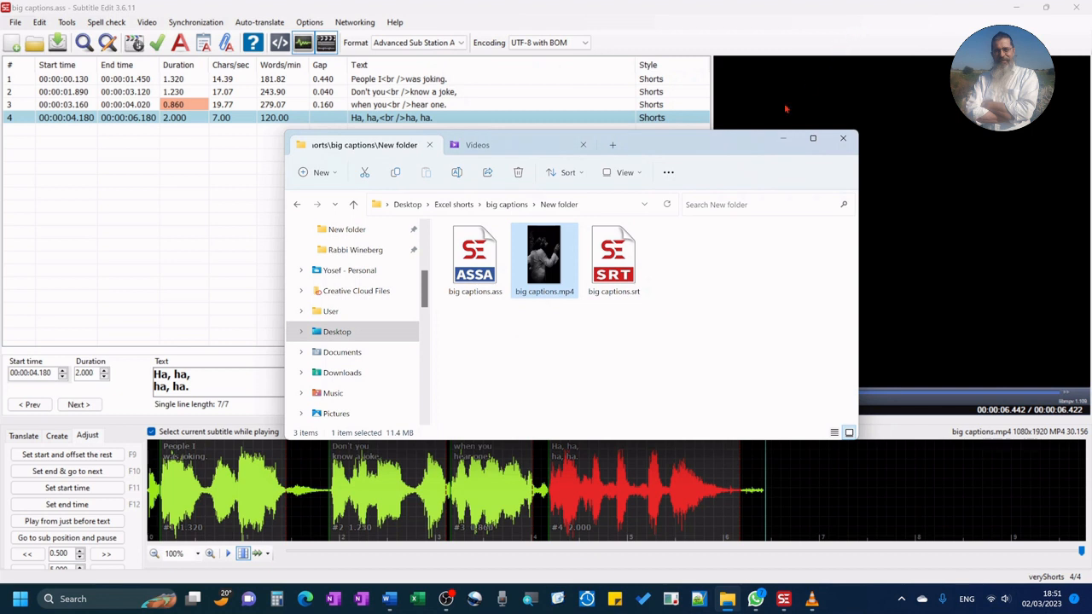
# - Rename big captions.srt to 1111big captions.srt and play big captions.mp4 again in VLC media player
pyautogui.click(610, 297)
pyautogui.click(610, 294)
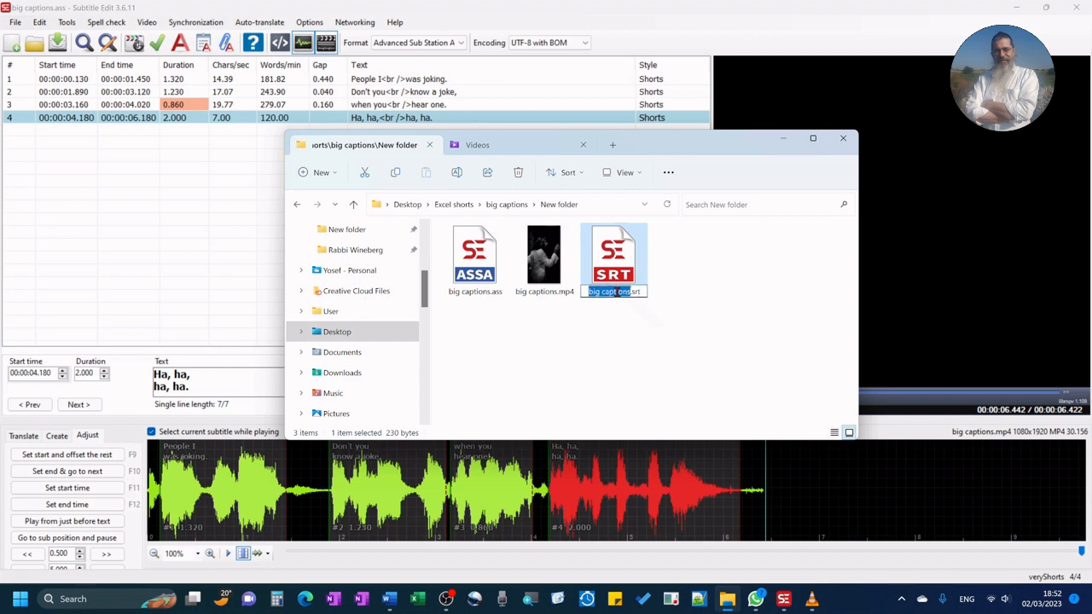
pyautogui.click(588, 292)
pyautogui.write('1111')
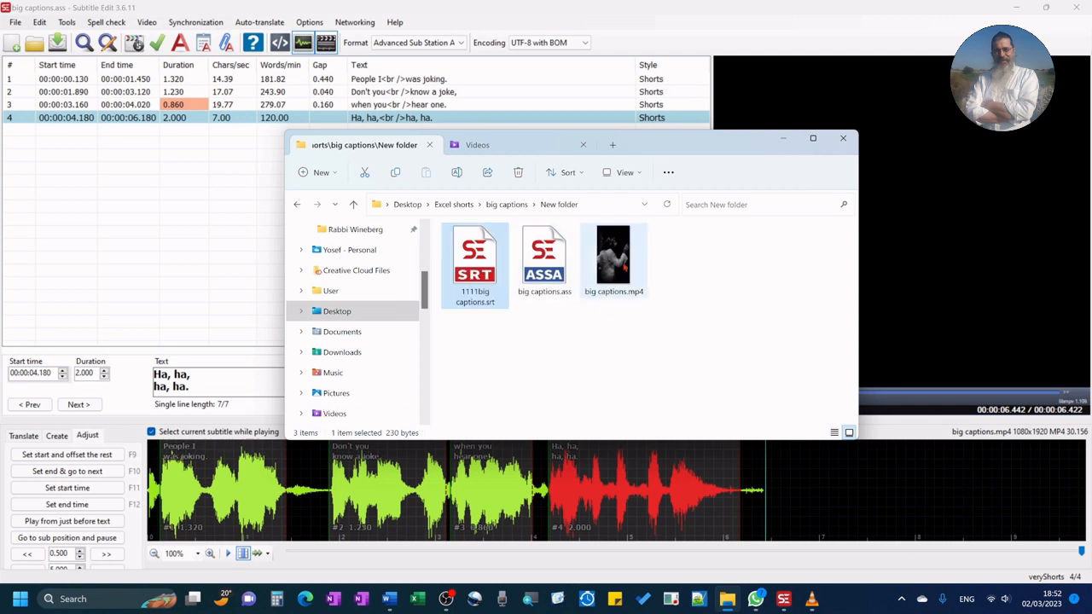
pyautogui.doubleClick(621, 271)
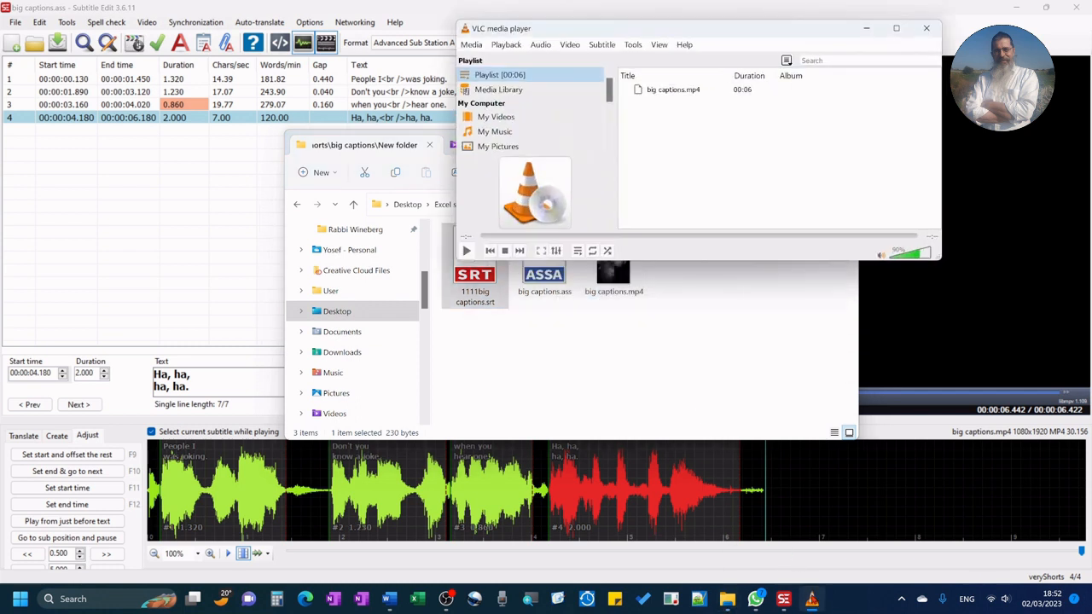
pyautogui.doubleClick(674, 91)
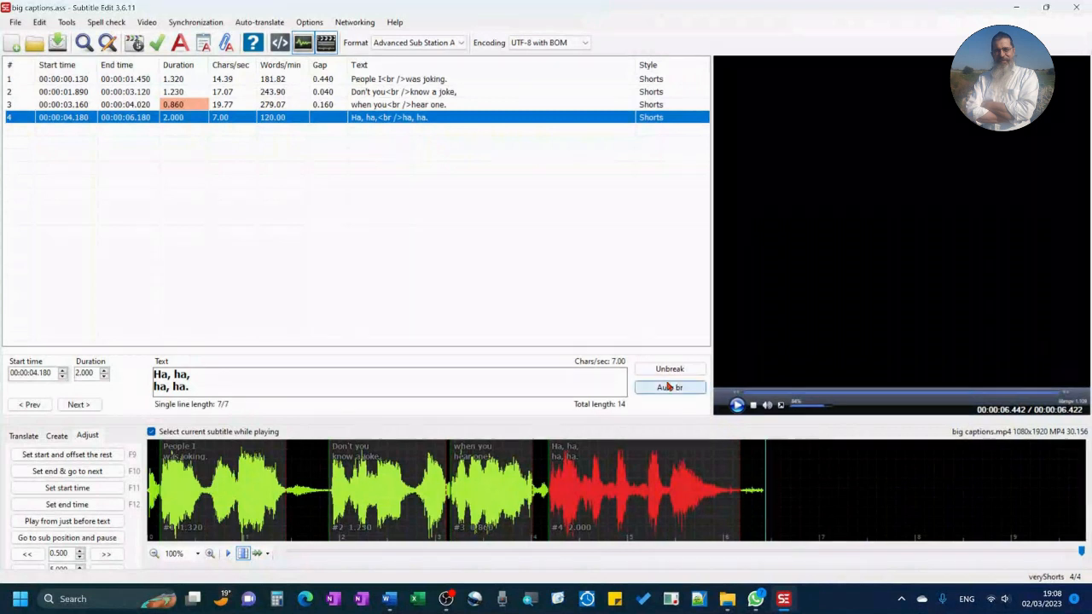
# - Open the settings for generating a video with burned-in subtitles in Subtitle Edit
pyautogui.click(148, 23)
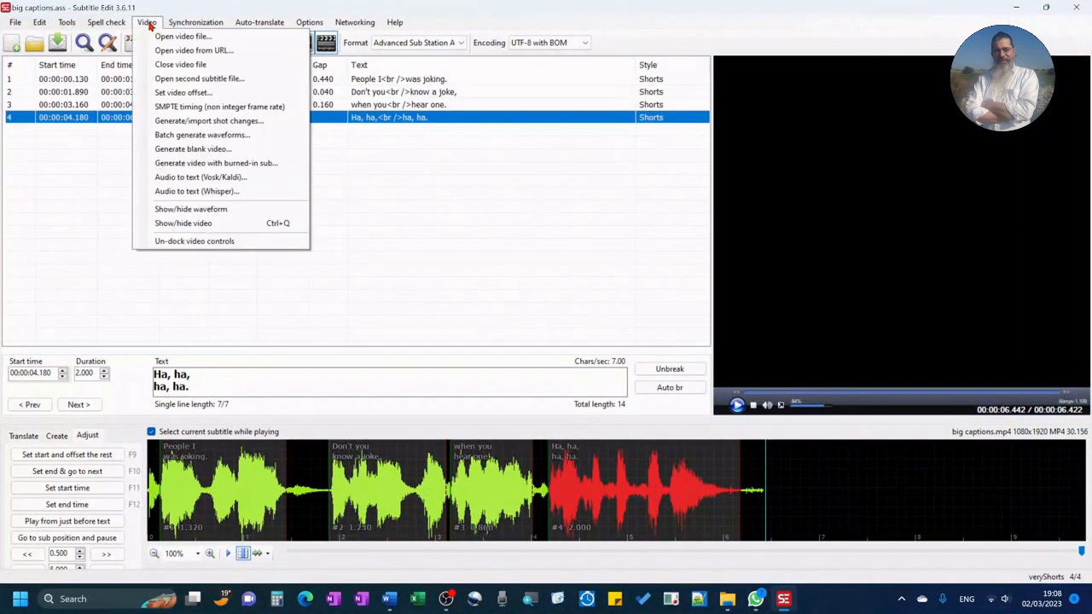
pyautogui.click(195, 164)
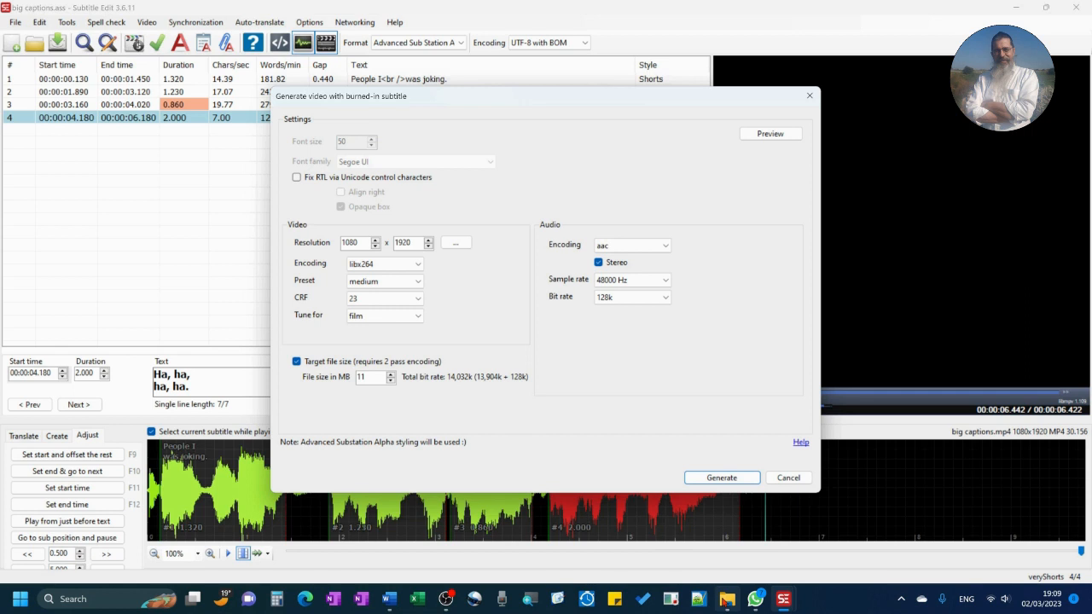
# - Check the file size, frame dimensions and audio details in the properties of big captions.mp4 in File Explorer
pyautogui.click(724, 600)
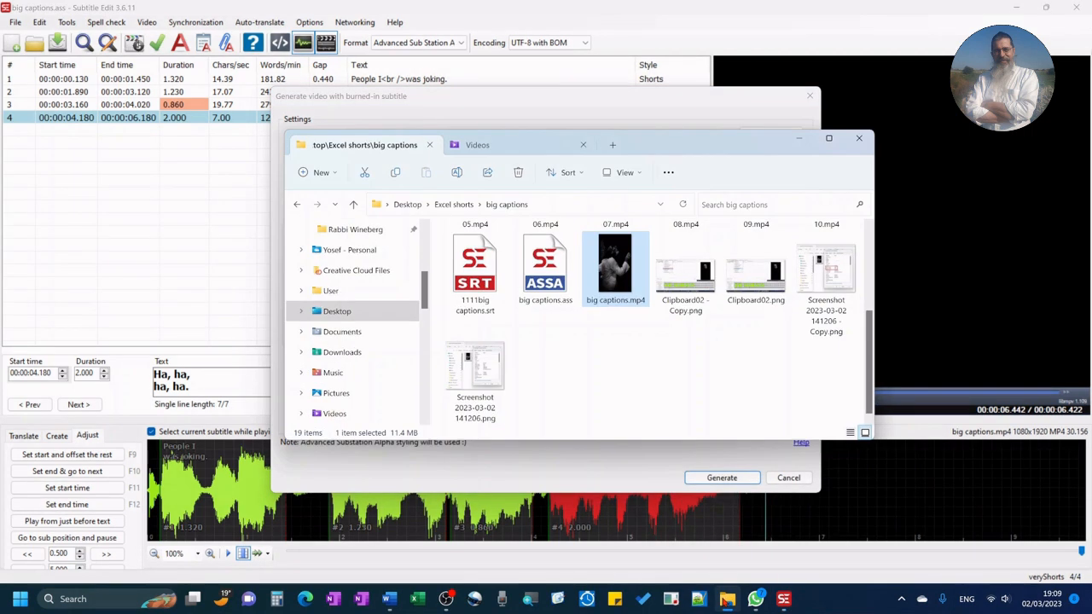
pyautogui.rightClick(621, 294)
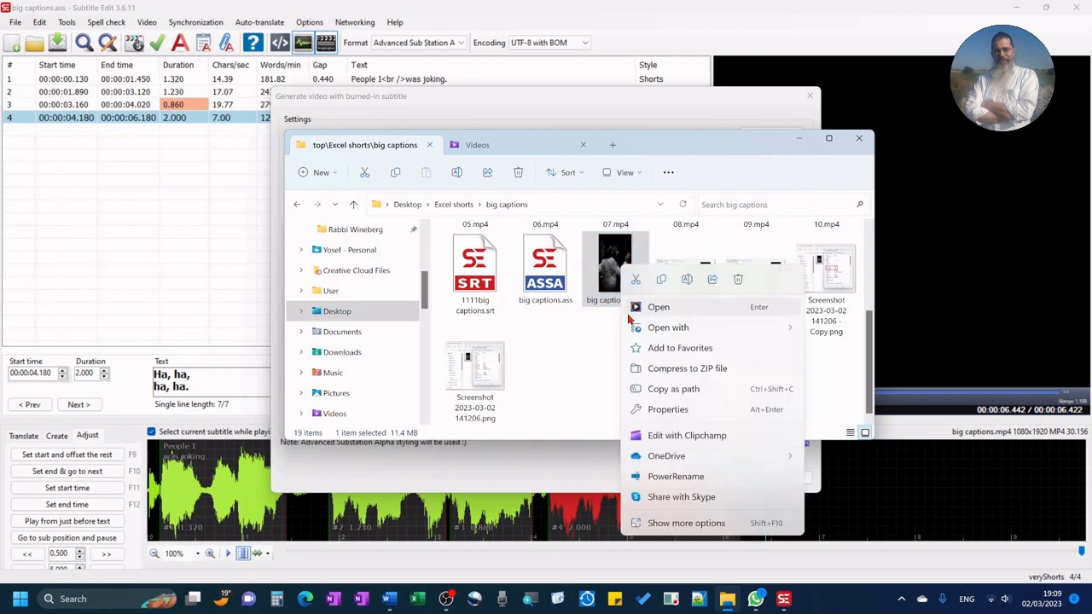
pyautogui.click(669, 410)
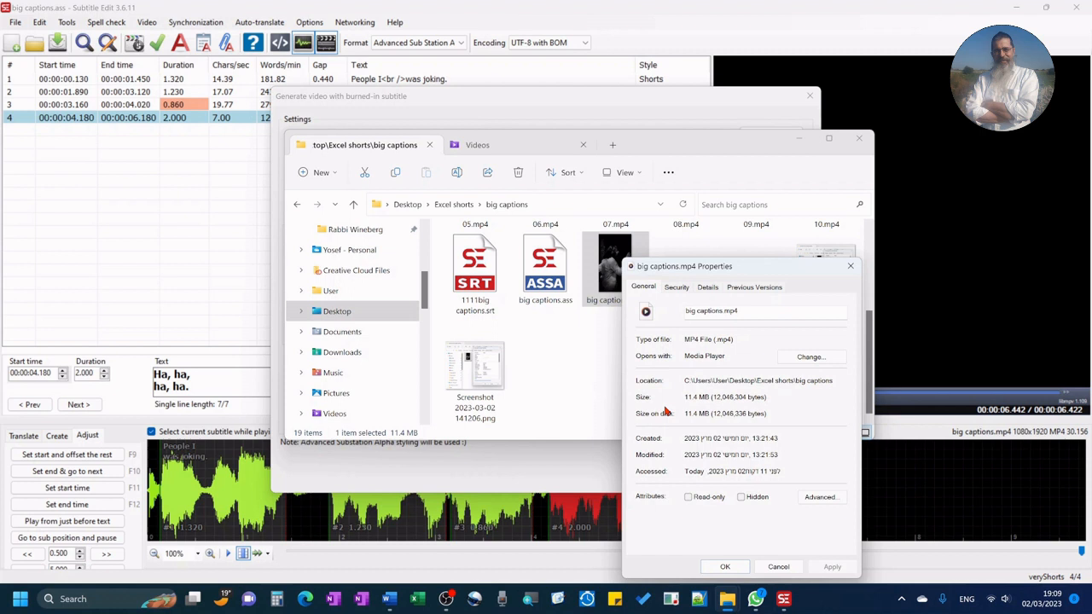
pyautogui.click(707, 288)
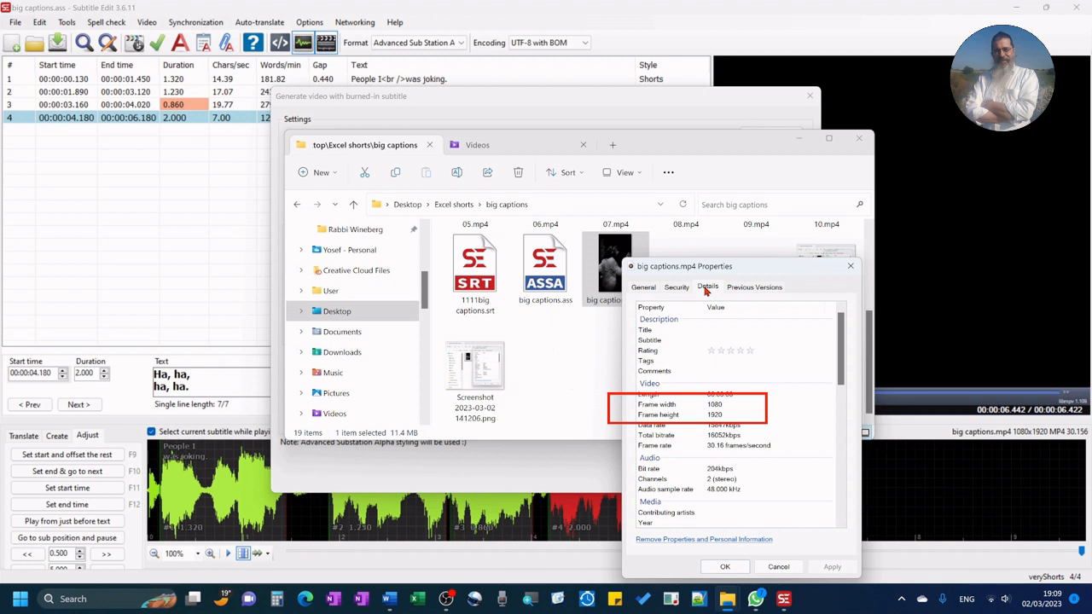
pyautogui.click(772, 567)
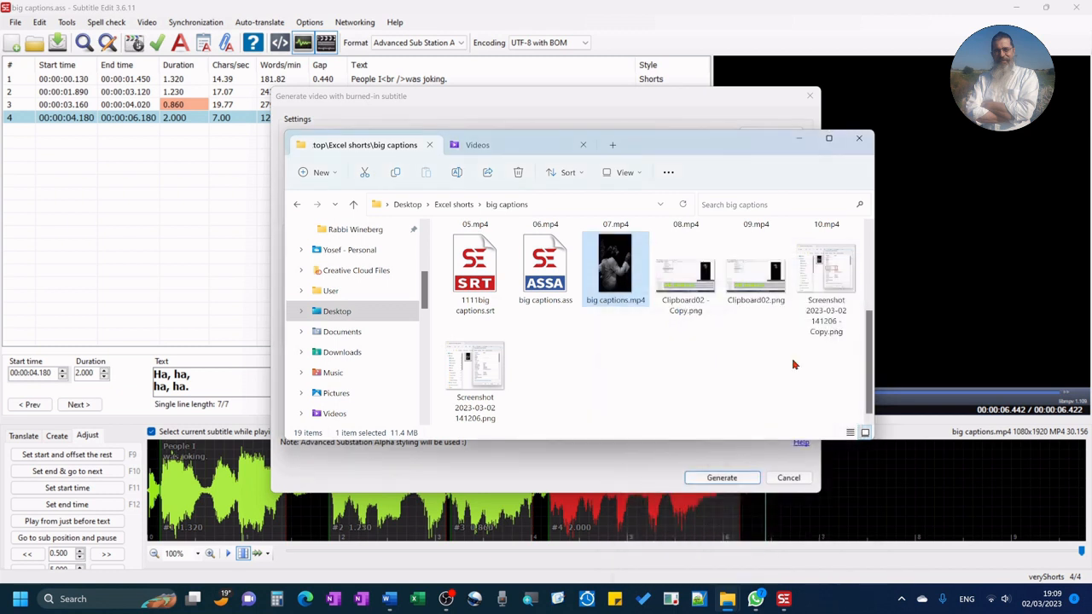
pyautogui.click(859, 139)
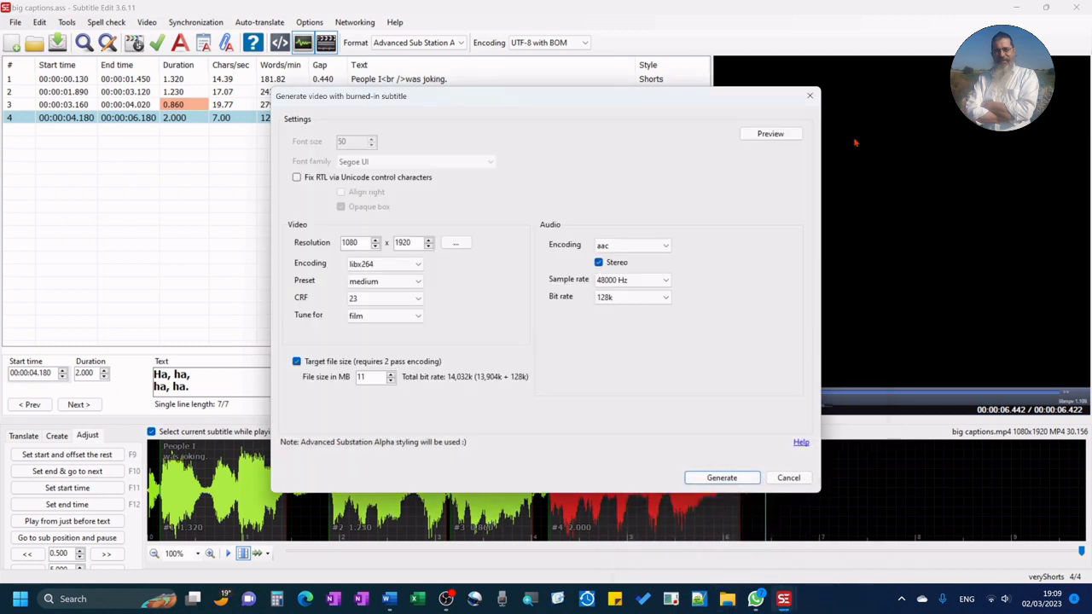
# - Generate the burned-in subtitle video as big captions_burn-in_1080x1920_x264.mp4 and open it from its containing folder
pyautogui.click(732, 480)
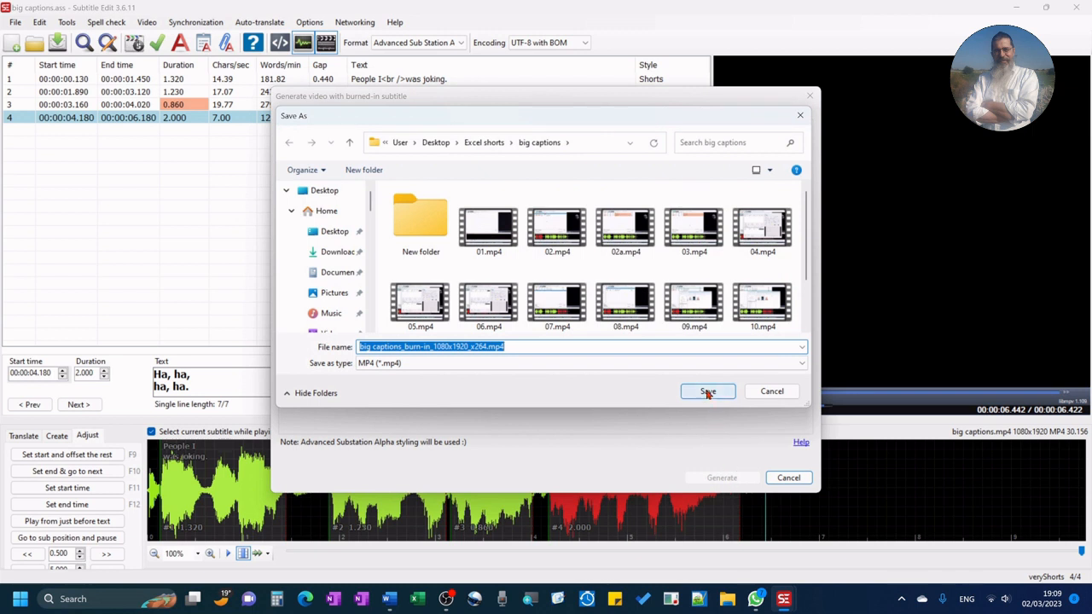
pyautogui.click(707, 392)
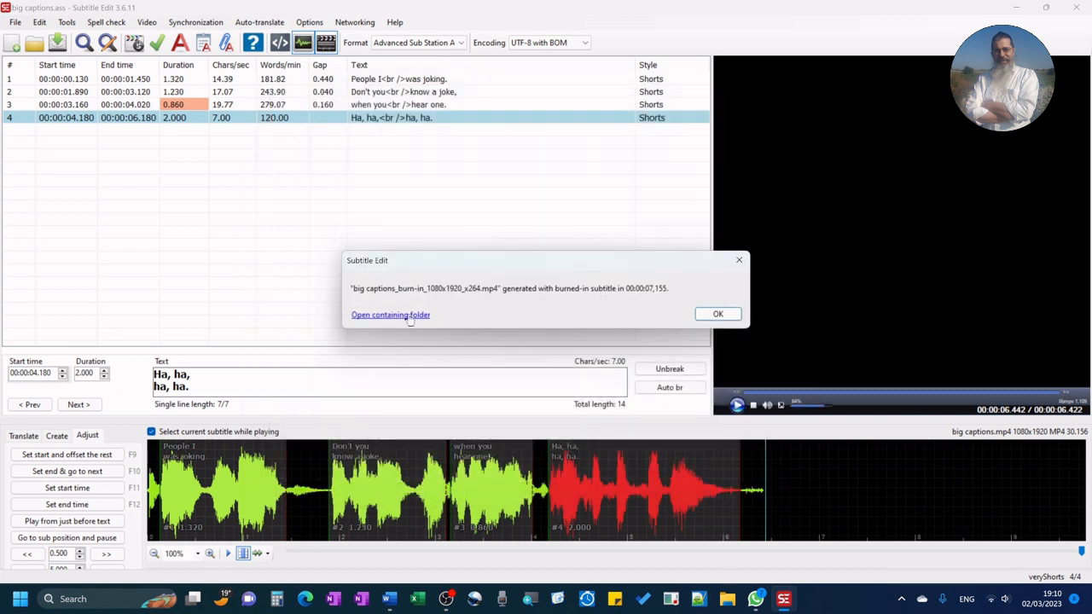
pyautogui.click(408, 315)
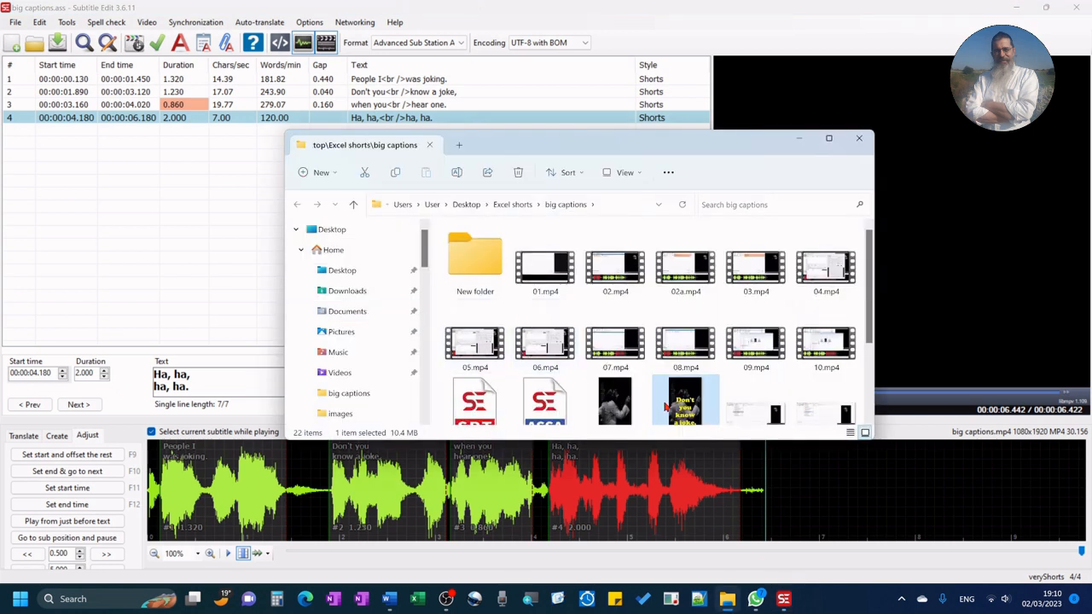
pyautogui.scroll(-1, 674, 408)
pyautogui.doubleClick(692, 408)
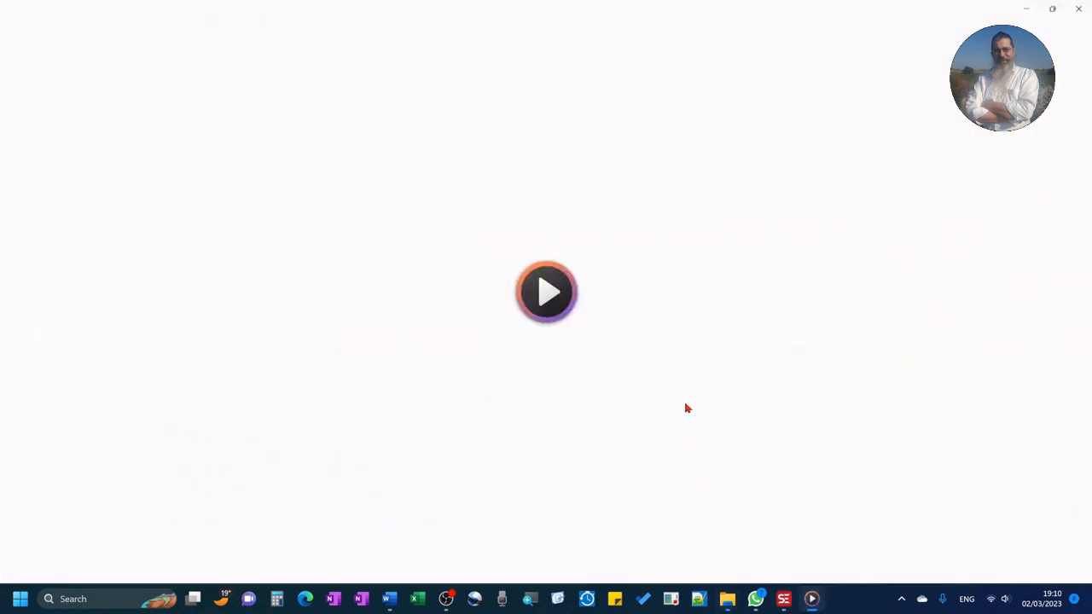